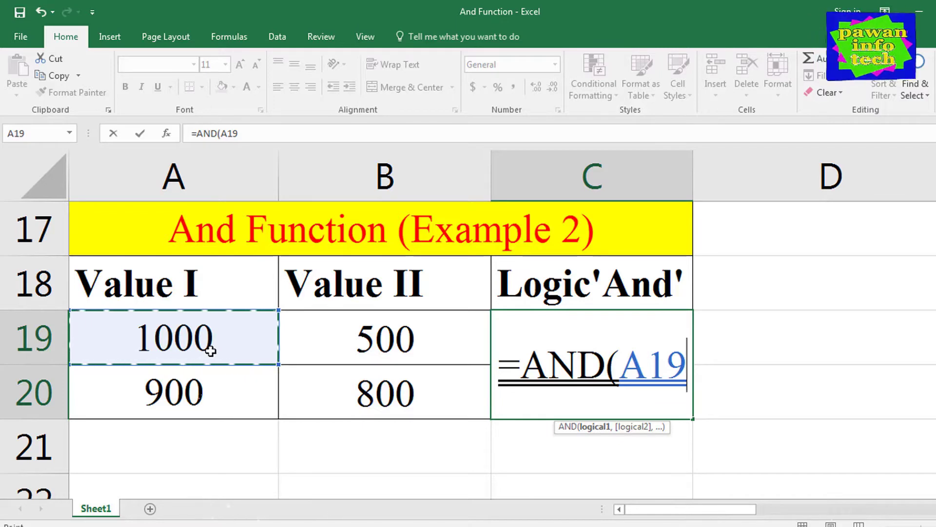
Step: Complete the Logic'And' formula in C19 as =AND(A19>B19,A20<B20)
{"action": "type", "text": ">"}
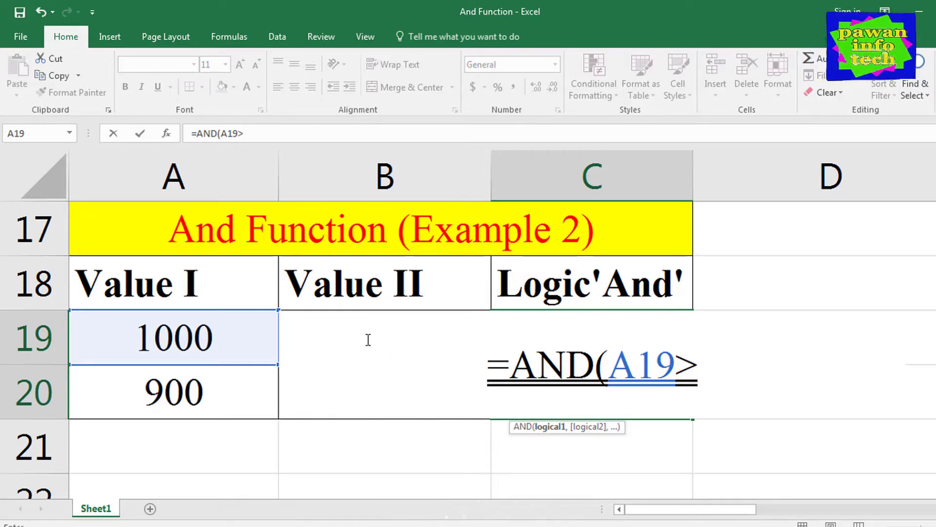
{"action": "type", "text": "B"}
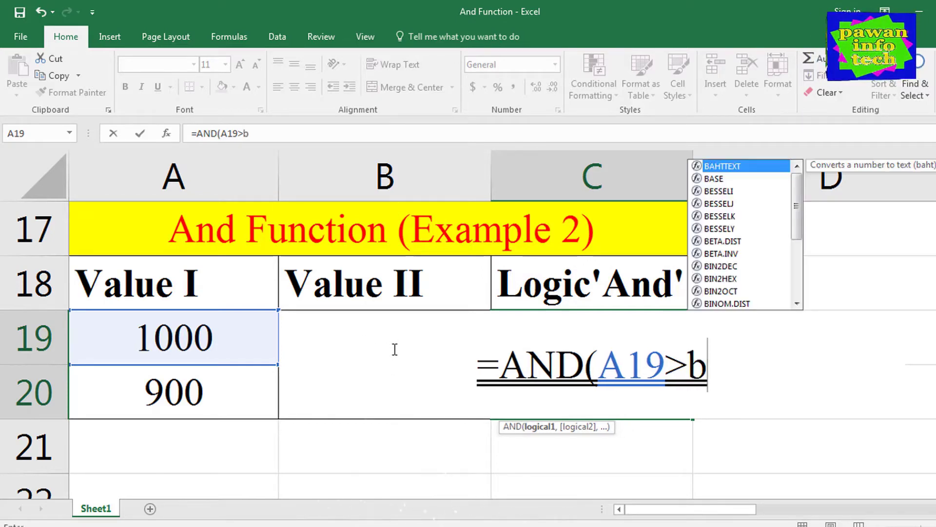
{"action": "type", "text": "19"}
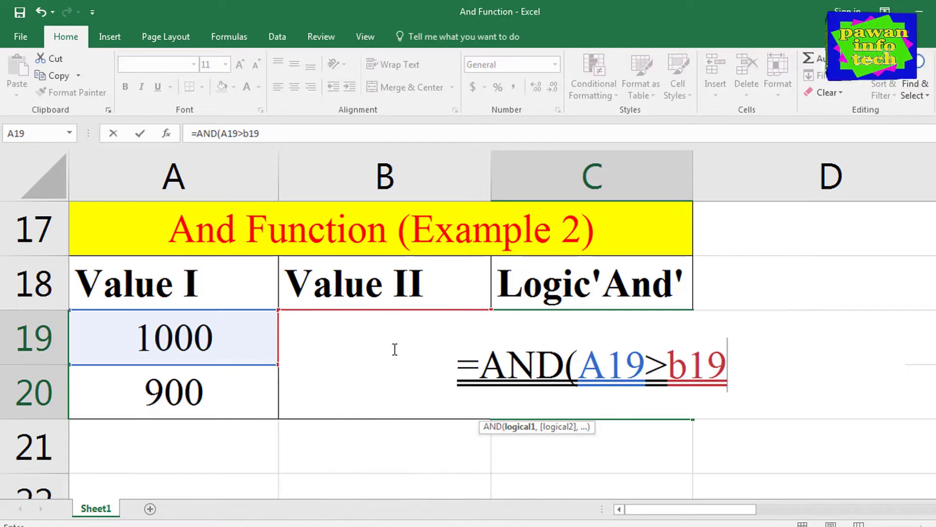
{"action": "type", "text": ","}
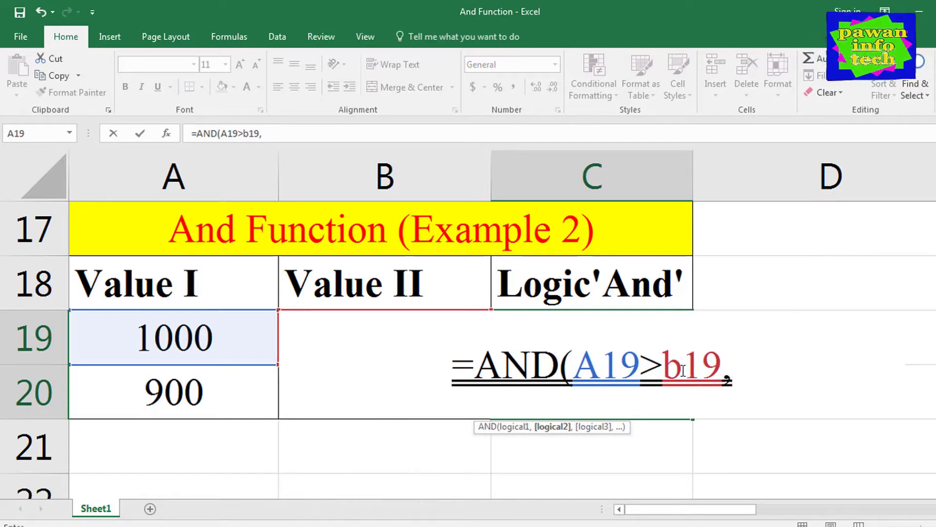
{"action": "left_click", "coordinate": [185, 391]}
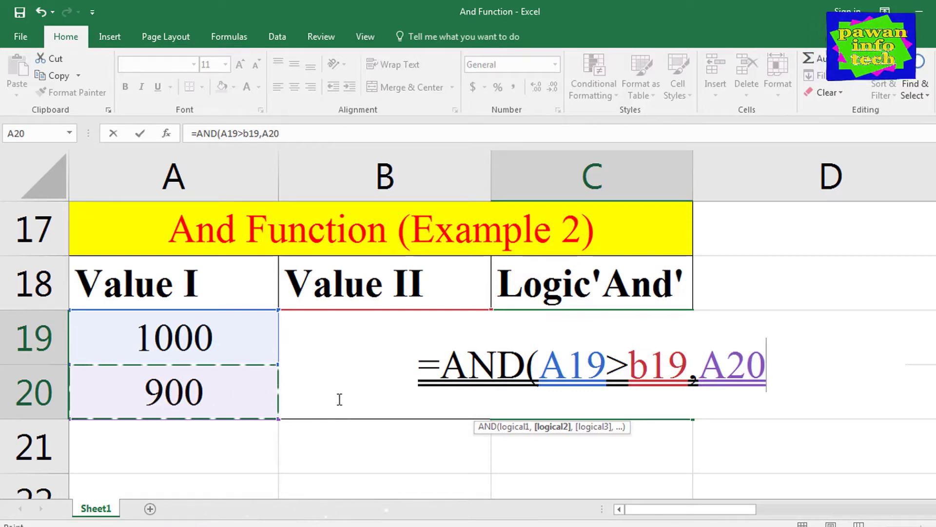
{"action": "type", "text": "<"}
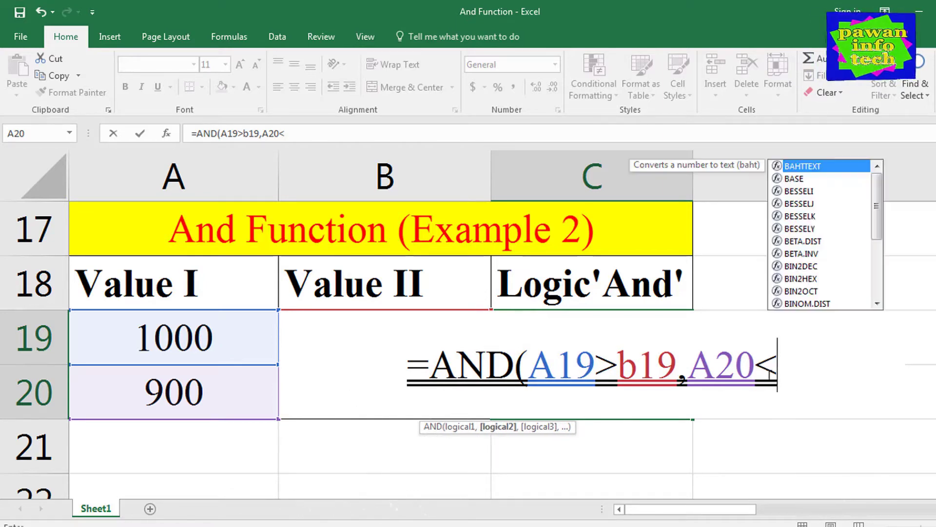
{"action": "type", "text": "b20"}
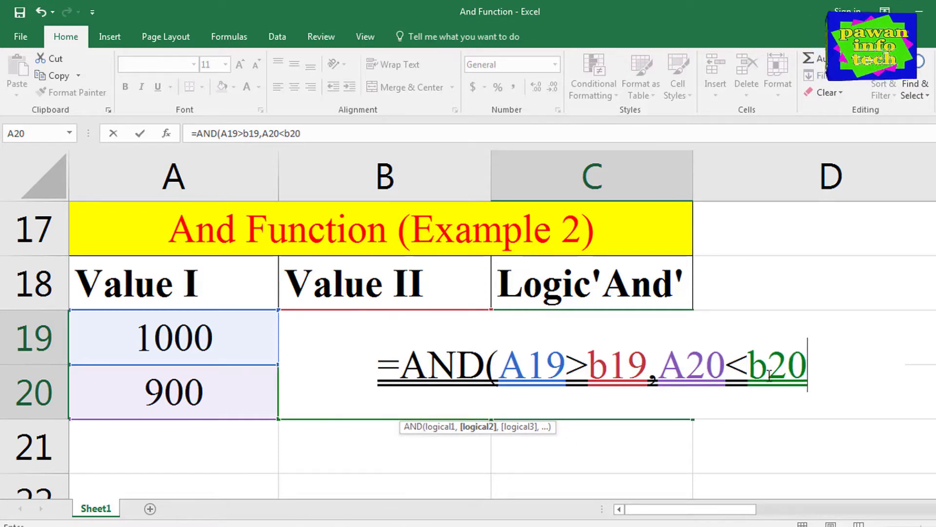
{"action": "type", "text": ")"}
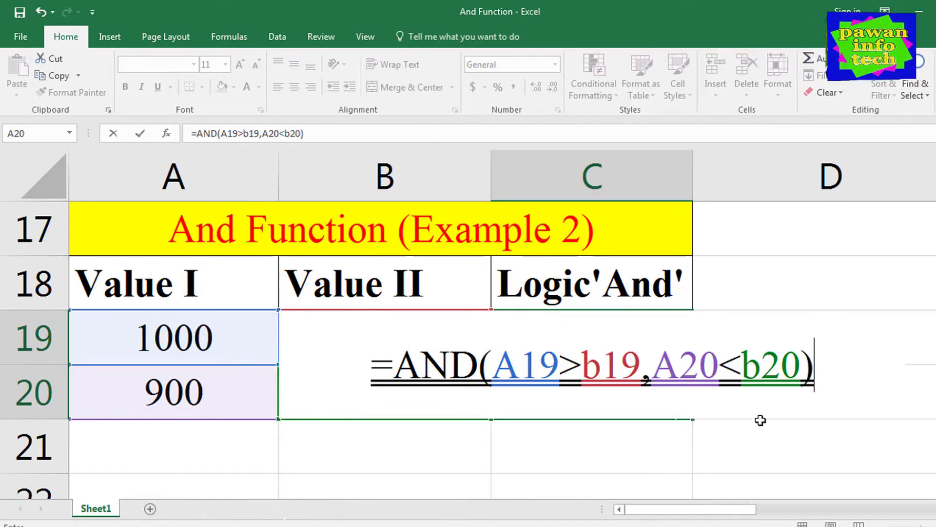
{"action": "key", "text": "Return"}
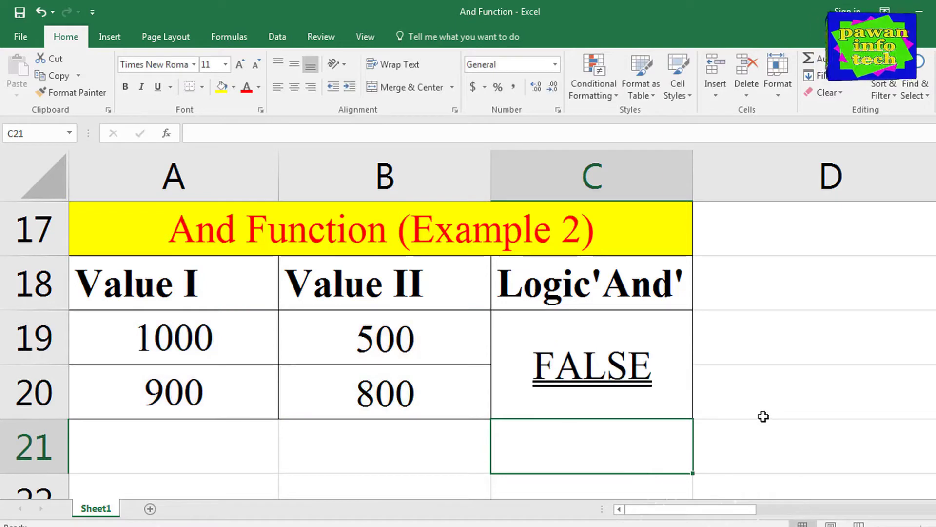
Step: Examine the AND formula in C19 against the compared values in rows 19 and 20
{"action": "left_click", "coordinate": [587, 334]}
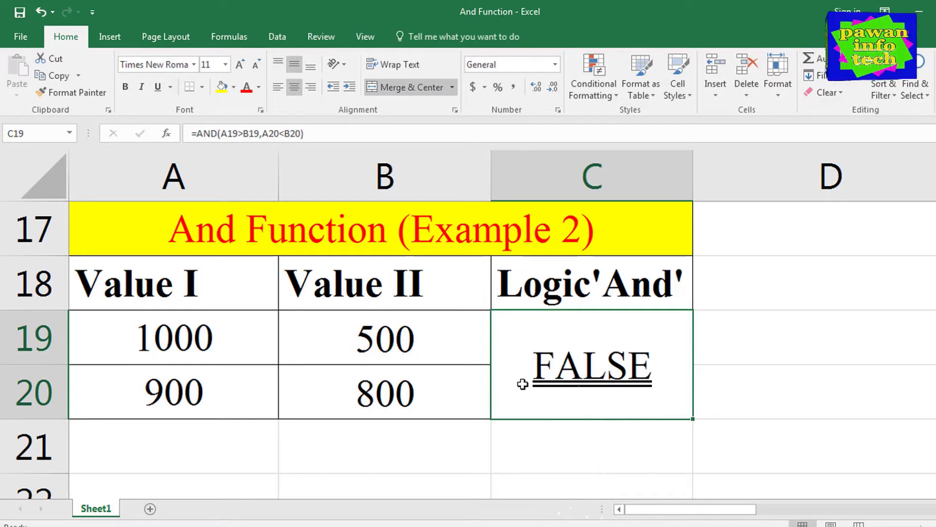
{"action": "left_click_drag", "start_coordinate": [152, 336], "coordinate": [347, 339]}
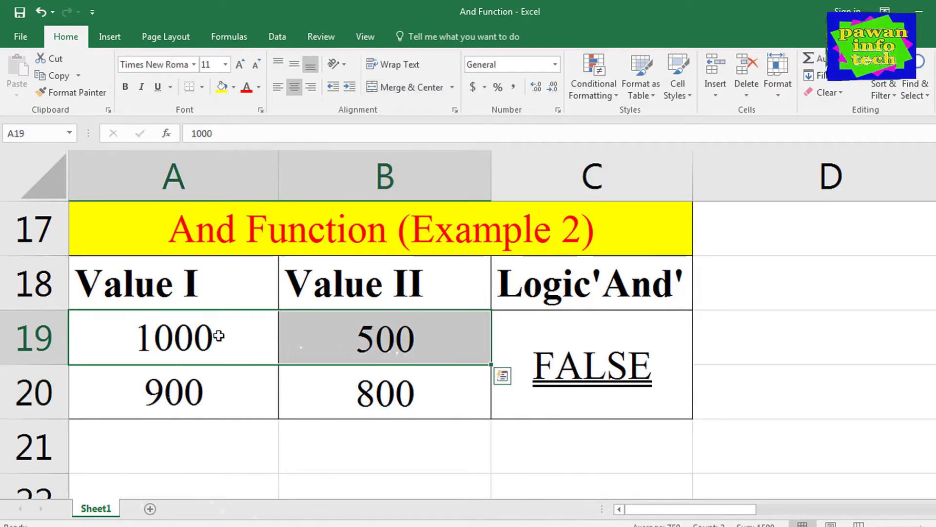
{"action": "left_click", "coordinate": [574, 365]}
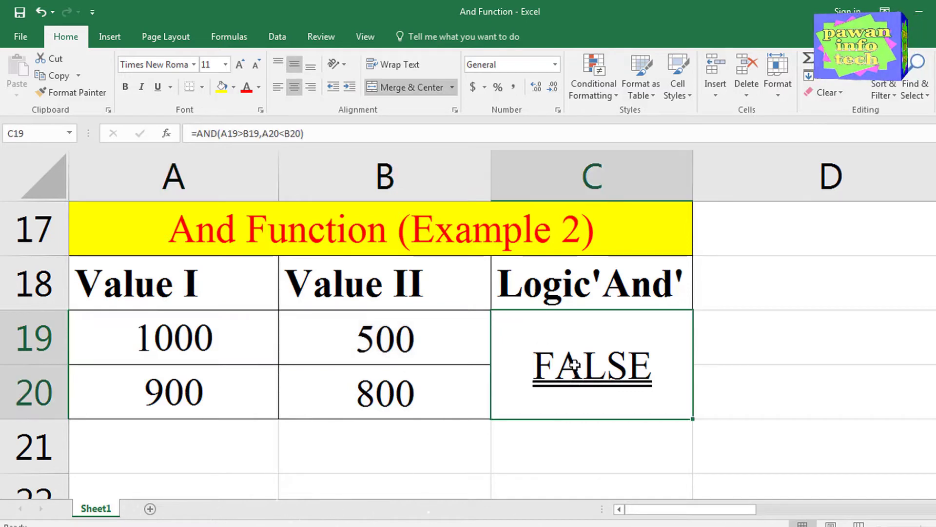
{"action": "left_click", "coordinate": [186, 393]}
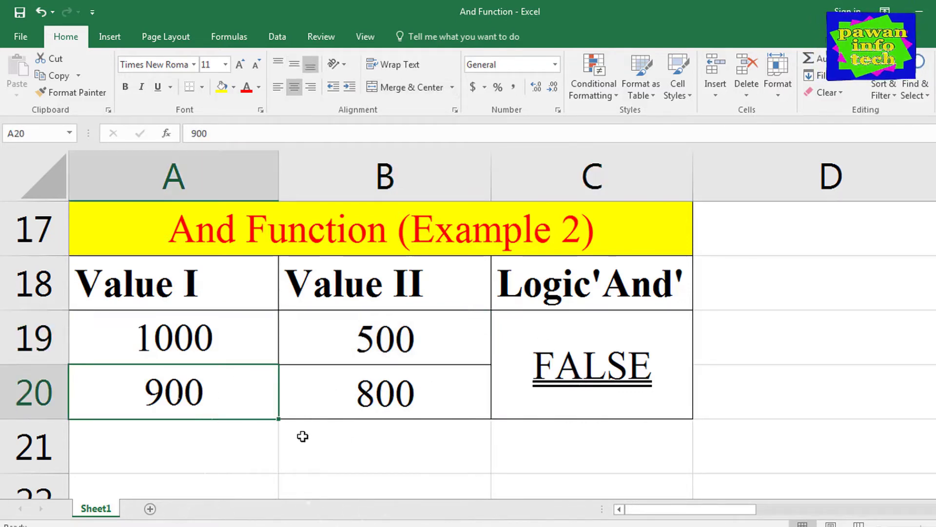
{"action": "key", "text": "Right"}
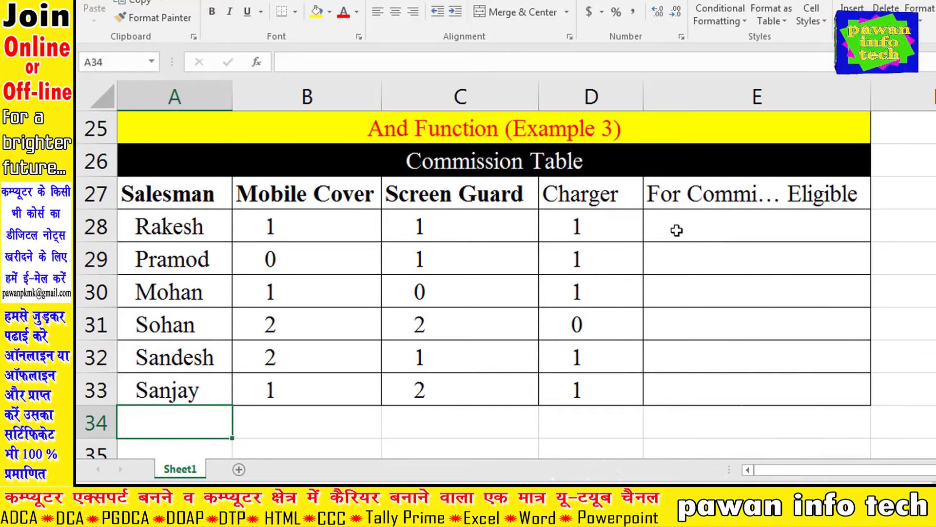
Step: Enter =AND(B28>=1,C28>=1,D28>=1) in E28 to test the first salesman's commission eligibility
{"action": "left_click", "coordinate": [736, 224]}
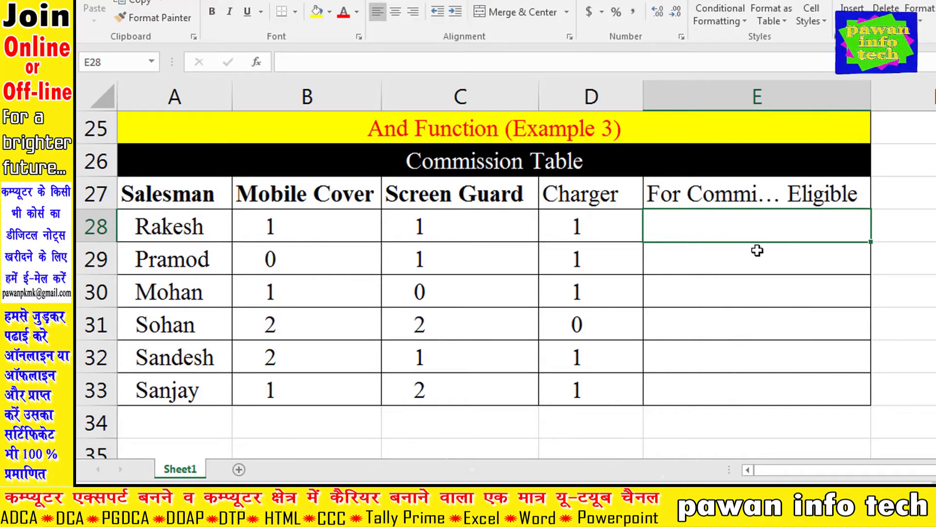
{"action": "type", "text": "="}
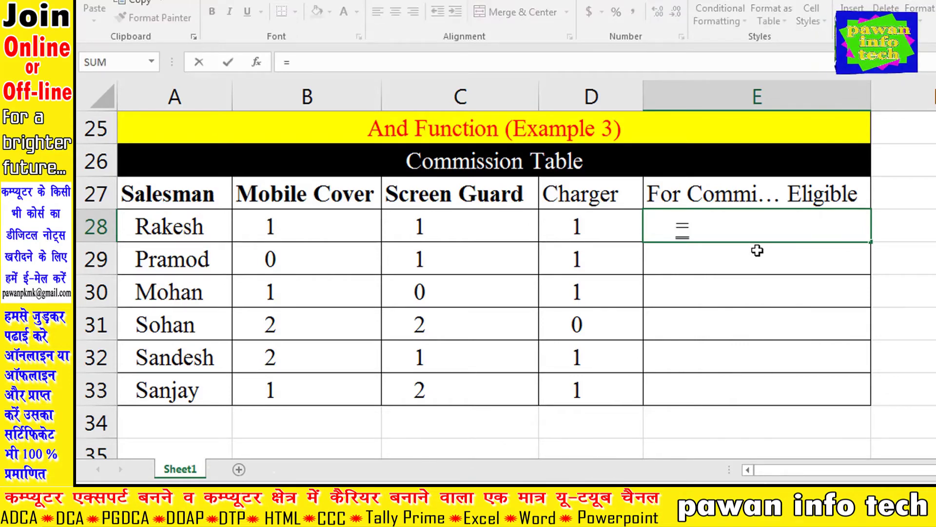
{"action": "type", "text": "and"}
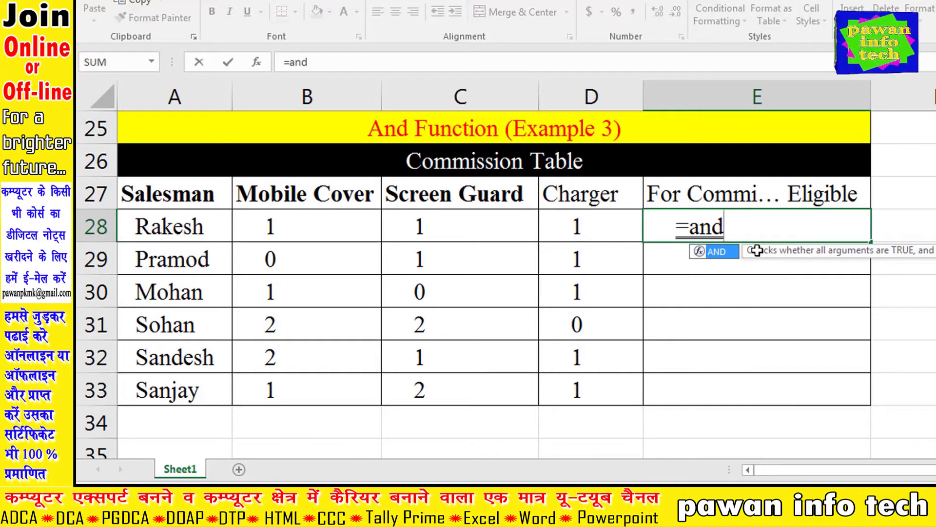
{"action": "key", "text": "Tab"}
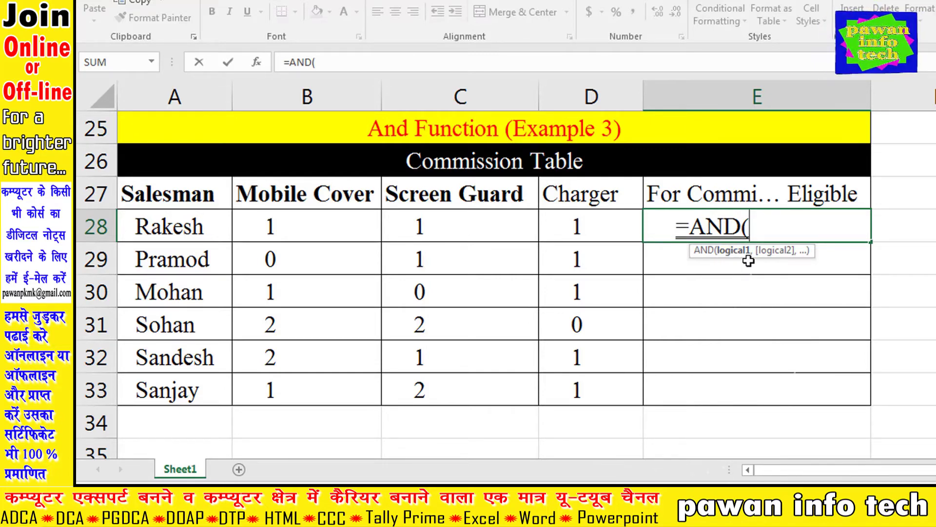
{"action": "left_click", "coordinate": [301, 224]}
{"action": "type", "text": ">="}
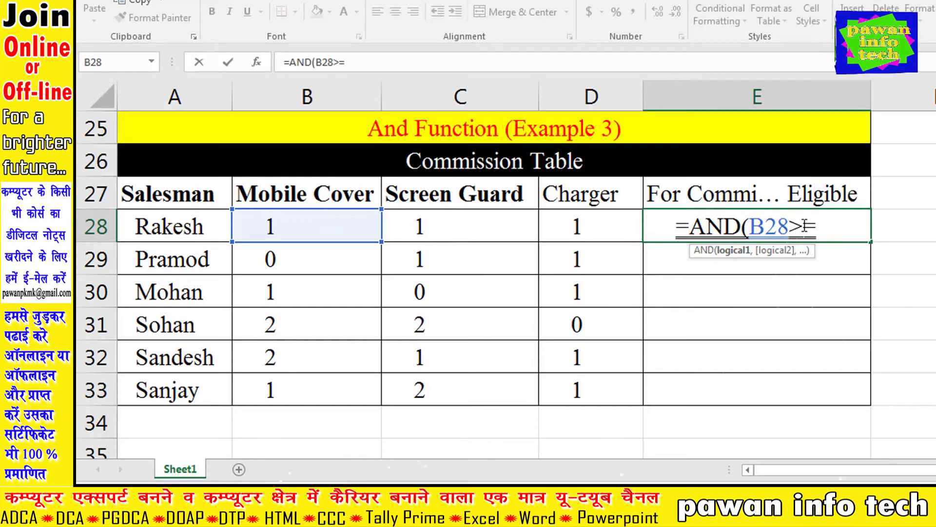
{"action": "type", "text": "1"}
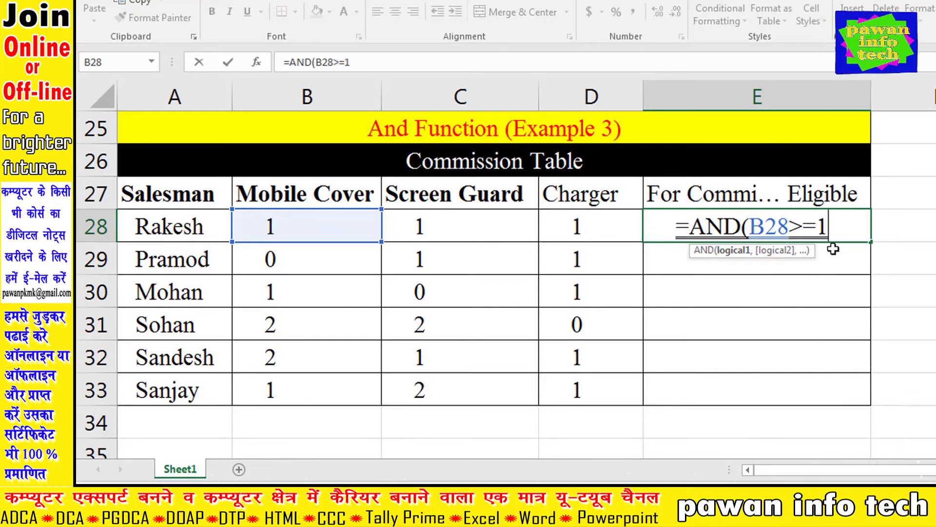
{"action": "type", "text": ","}
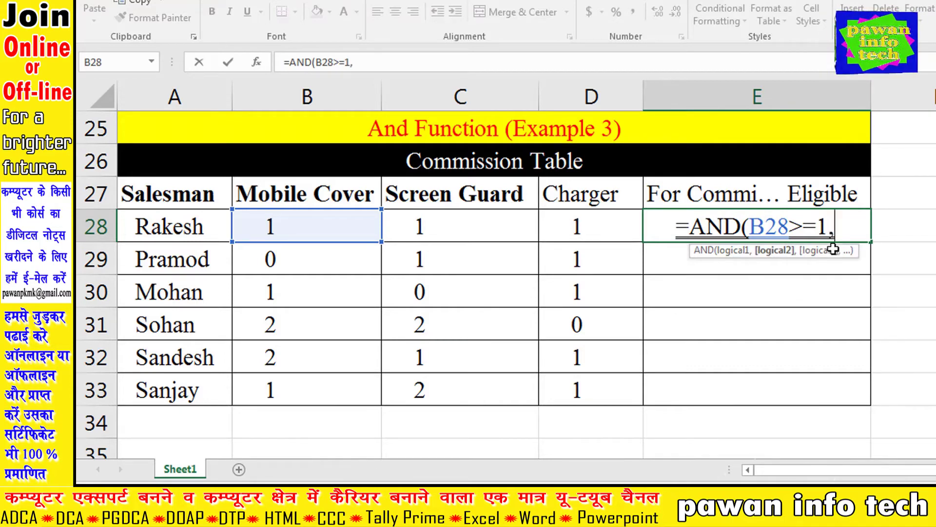
{"action": "left_click", "coordinate": [476, 223]}
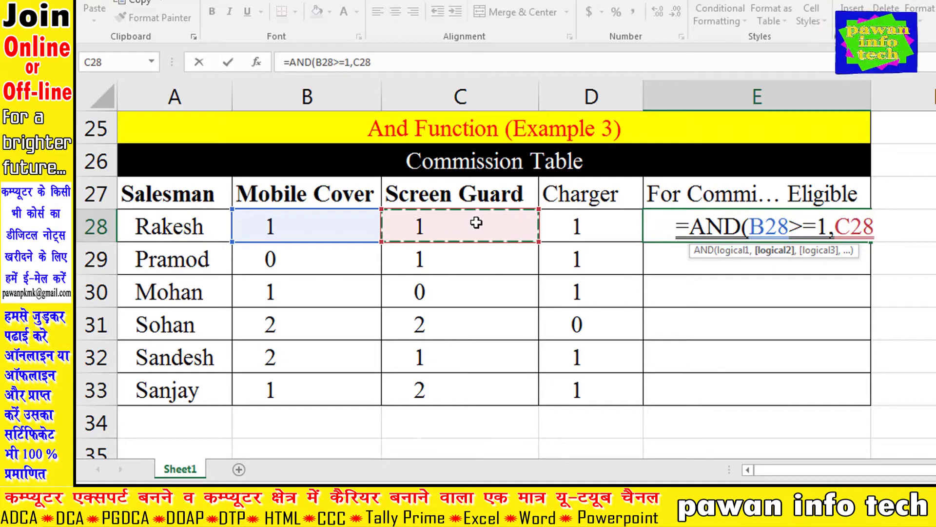
{"action": "type", "text": ">=1,"}
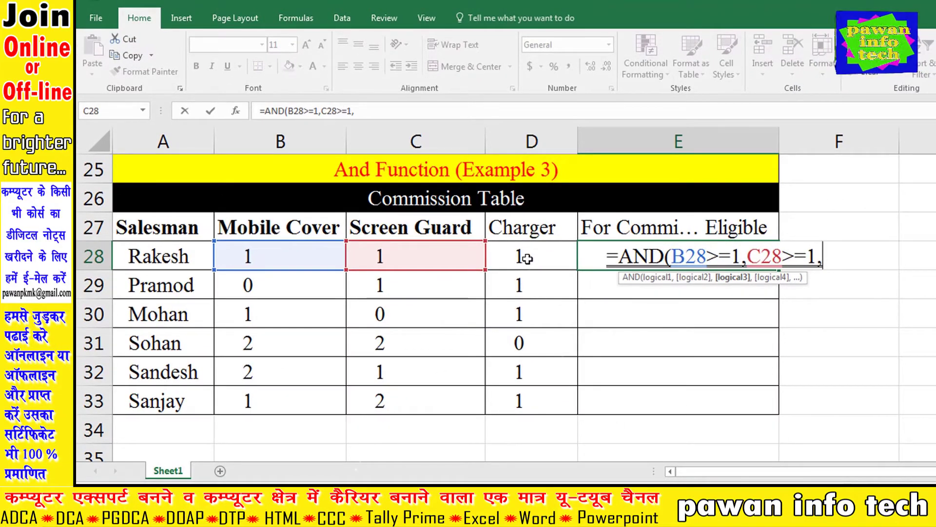
{"action": "left_click", "coordinate": [527, 258]}
{"action": "type", "text": ">=1"}
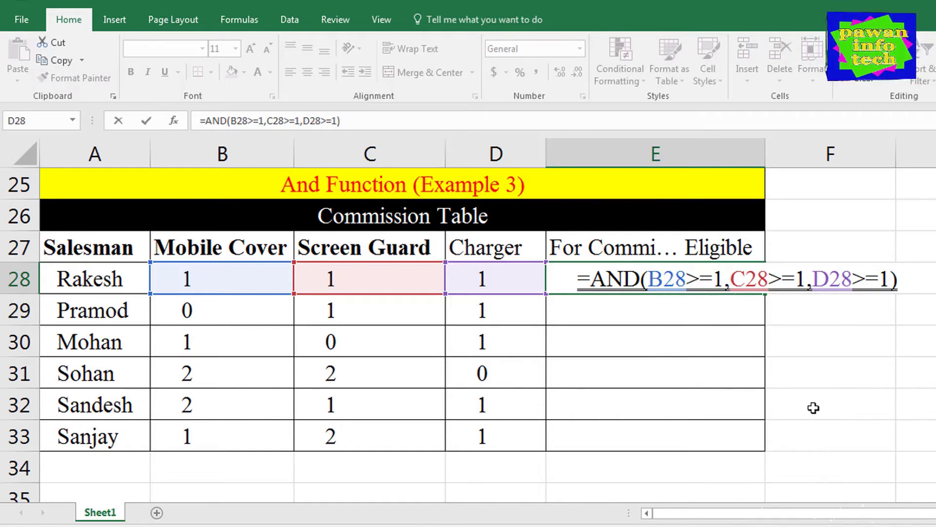
{"action": "key", "text": "Return"}
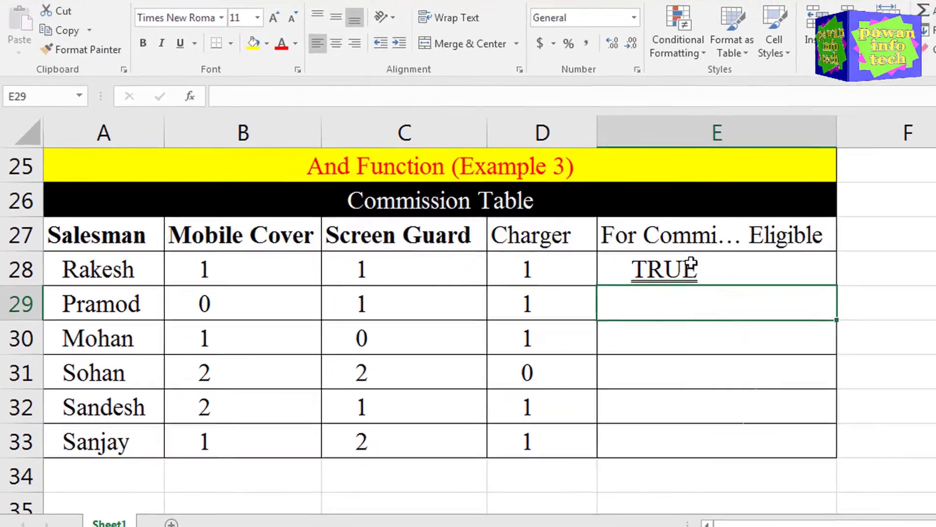
Step: Fill the eligibility formula from E28 down to E33 and colour the results' text red
{"action": "left_click", "coordinate": [691, 267]}
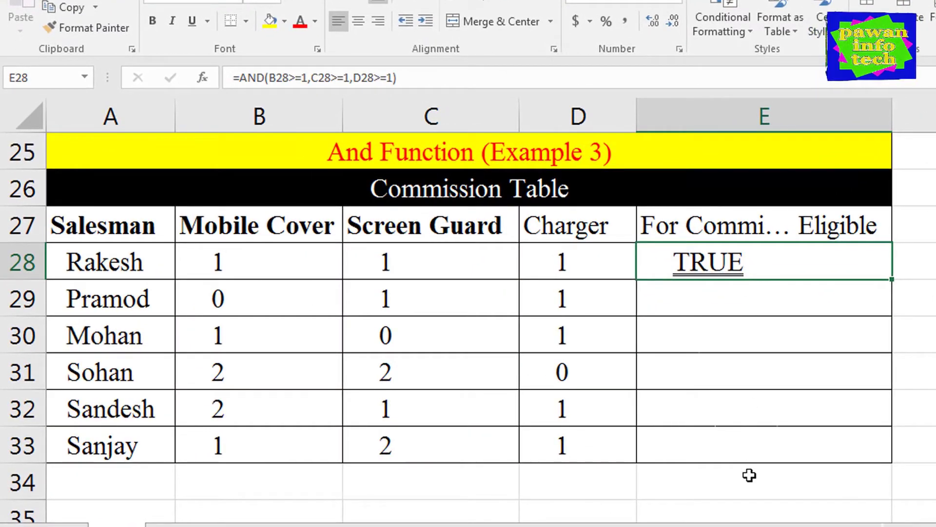
{"action": "double_click", "coordinate": [893, 279]}
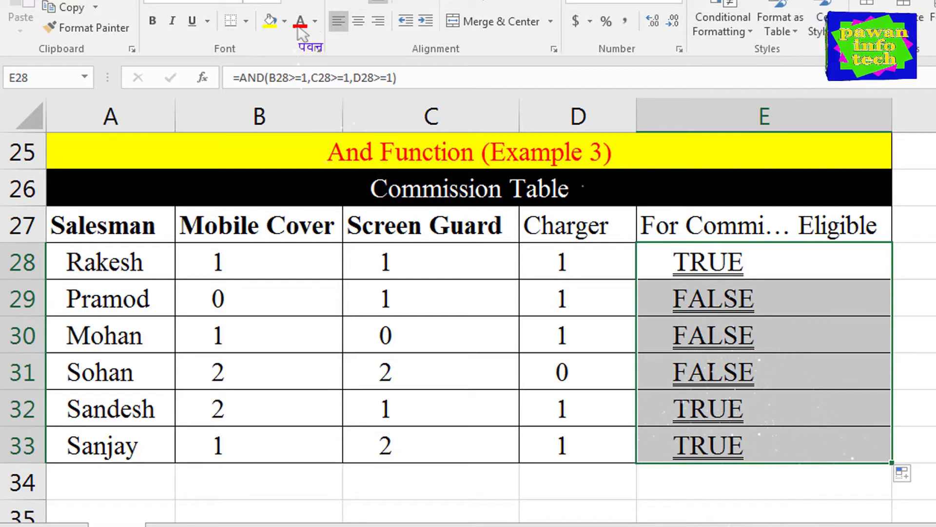
{"action": "left_click", "coordinate": [734, 261]}
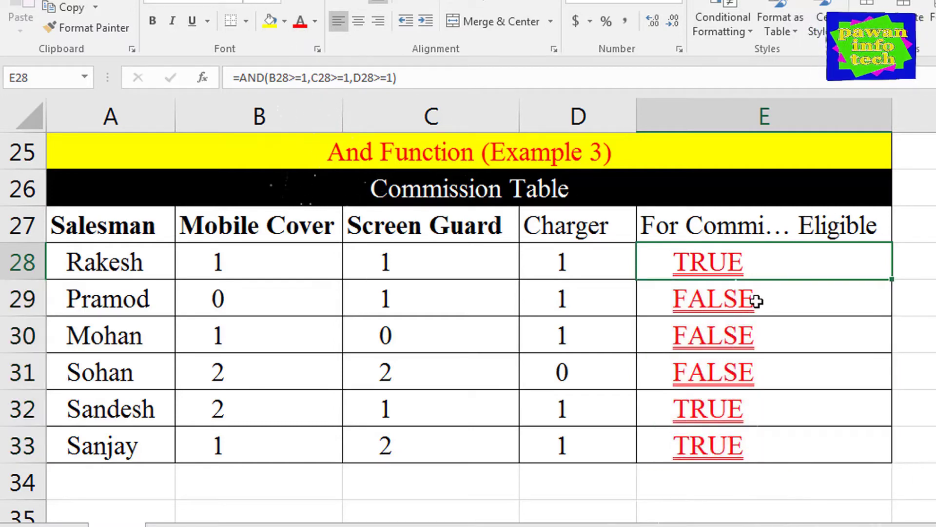
Step: Examine each salesman's Mobile Cover, Screen Guard and Charger quantities against the eligibility results in rows 29 to 33
{"action": "left_click", "coordinate": [713, 301]}
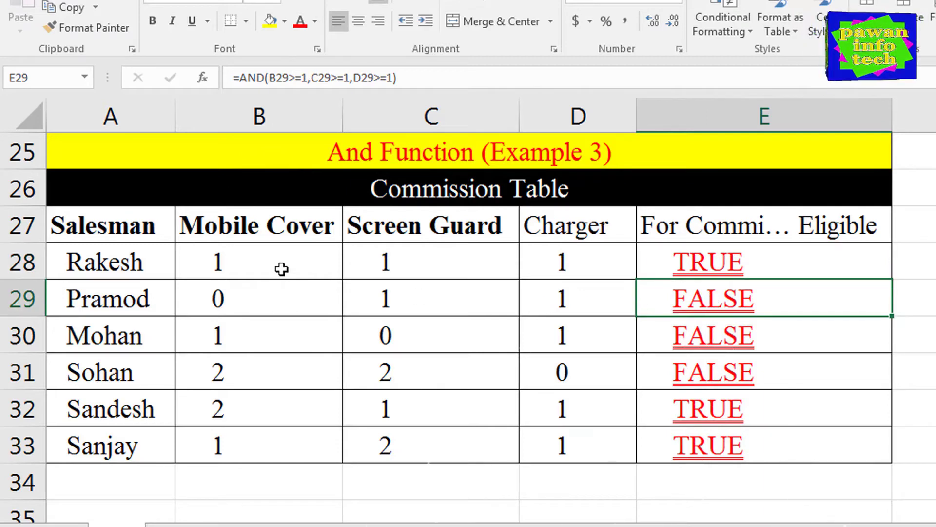
{"action": "left_click", "coordinate": [239, 301]}
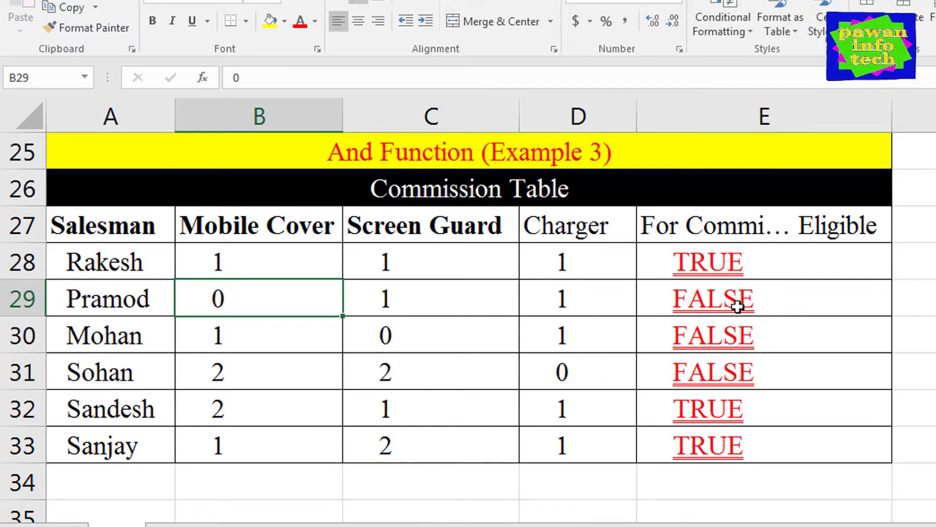
{"action": "left_click", "coordinate": [331, 337]}
{"action": "left_click_drag", "start_coordinate": [331, 338], "coordinate": [591, 338]}
{"action": "left_click", "coordinate": [241, 367]}
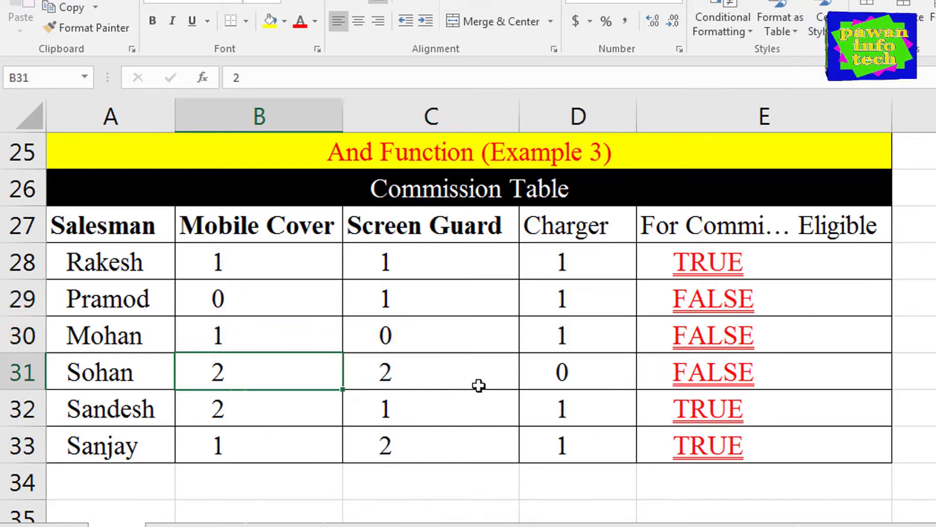
{"action": "left_click_drag", "start_coordinate": [452, 389], "coordinate": [568, 376]}
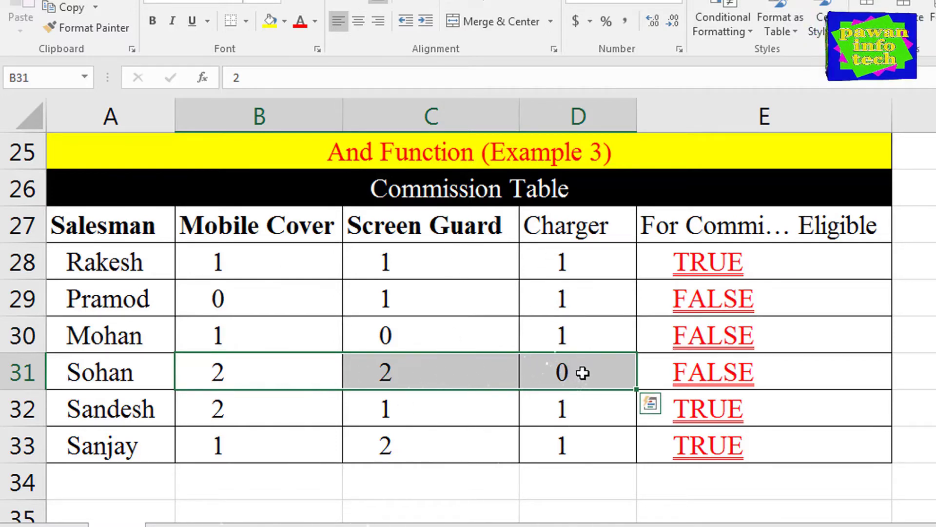
{"action": "left_click", "coordinate": [219, 413]}
{"action": "left_click", "coordinate": [359, 411]}
{"action": "left_click", "coordinate": [560, 403]}
{"action": "left_click_drag", "start_coordinate": [220, 409], "coordinate": [534, 409]}
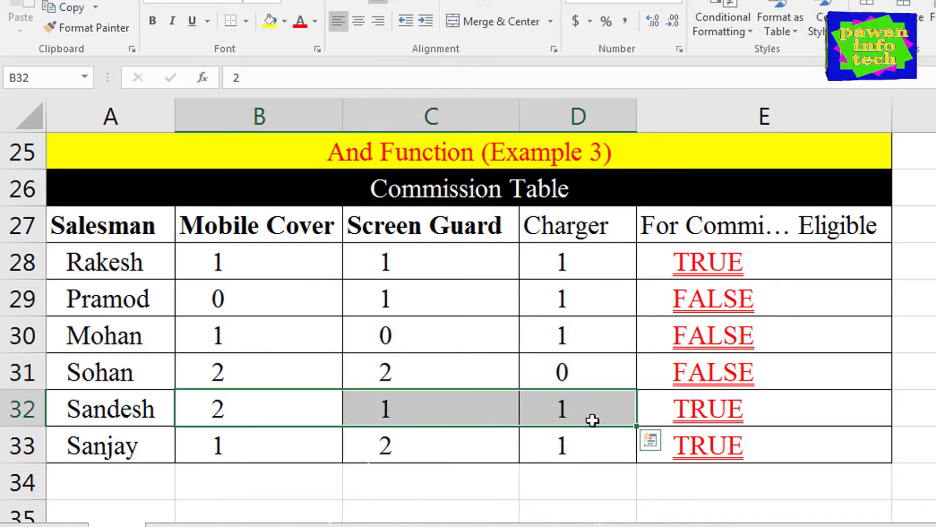
{"action": "left_click_drag", "start_coordinate": [297, 443], "coordinate": [625, 470]}
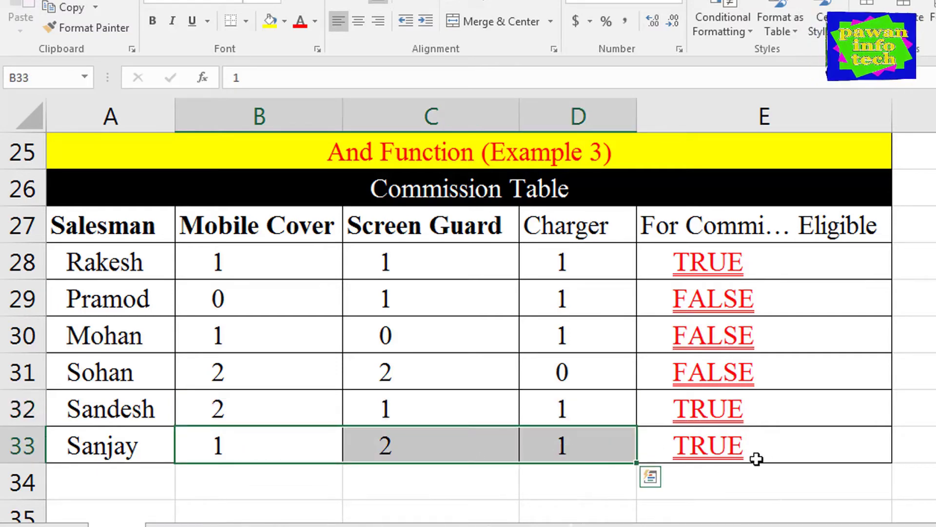
{"action": "left_click", "coordinate": [734, 299]}
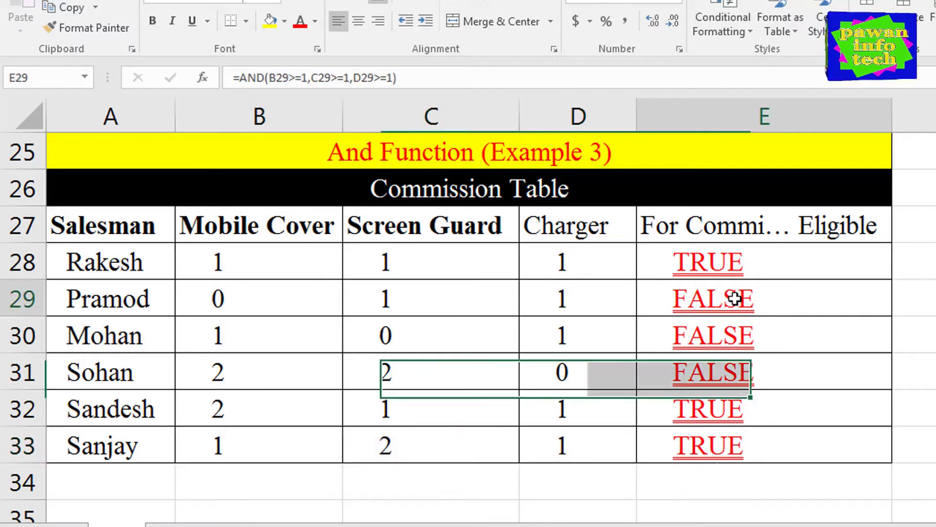
Step: Begin a formula in F28 with an AND function nested as the logical test of an IF function
{"action": "scroll", "coordinate": [757, 322], "scroll_direction": "down", "scroll_amount": 1}
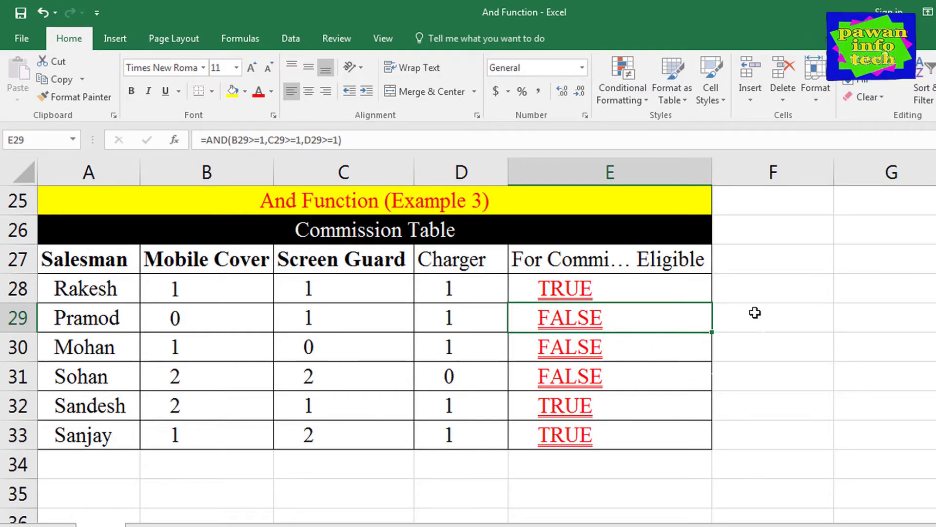
{"action": "left_click", "coordinate": [756, 289]}
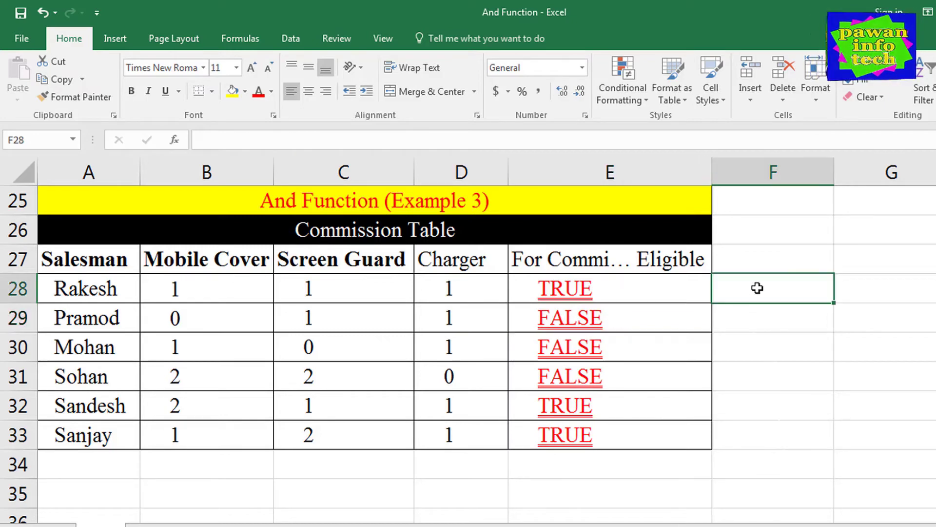
{"action": "type", "text": "="}
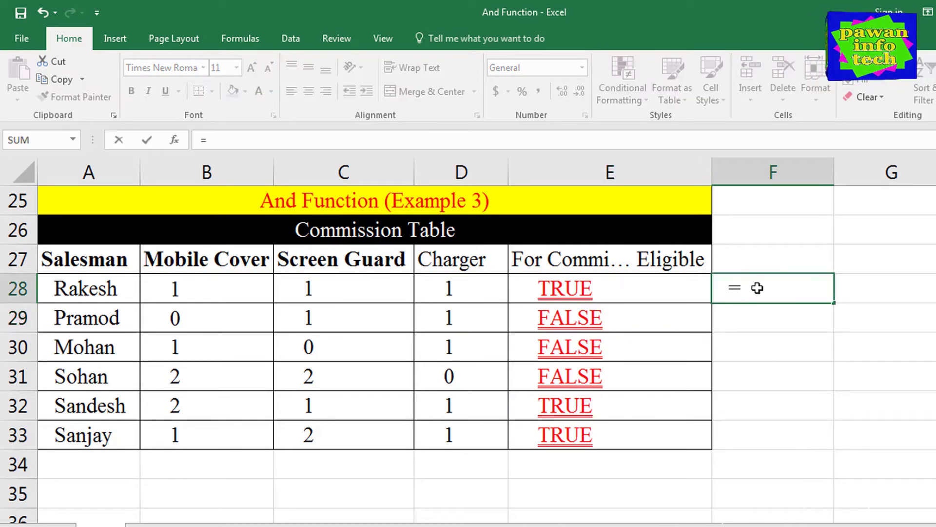
{"action": "type", "text": "if"}
{"action": "key", "text": "Tab"}
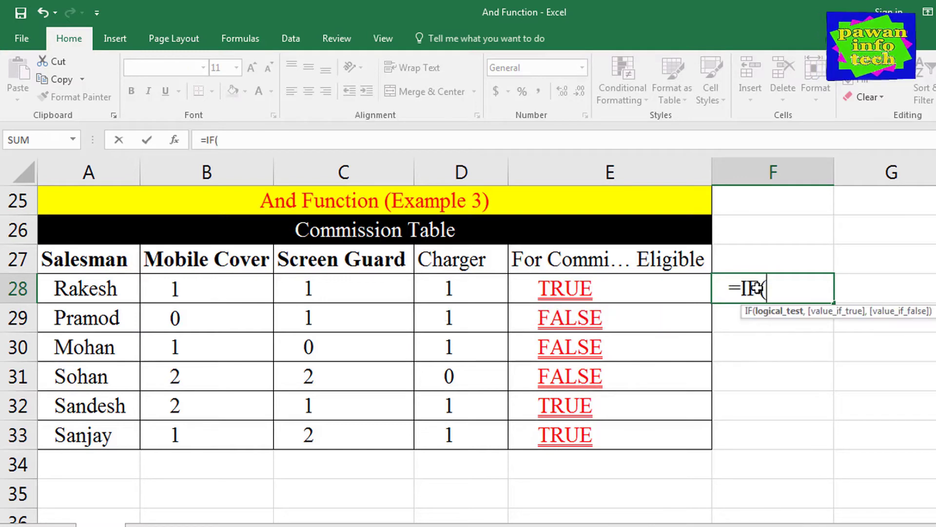
{"action": "type", "text": "and"}
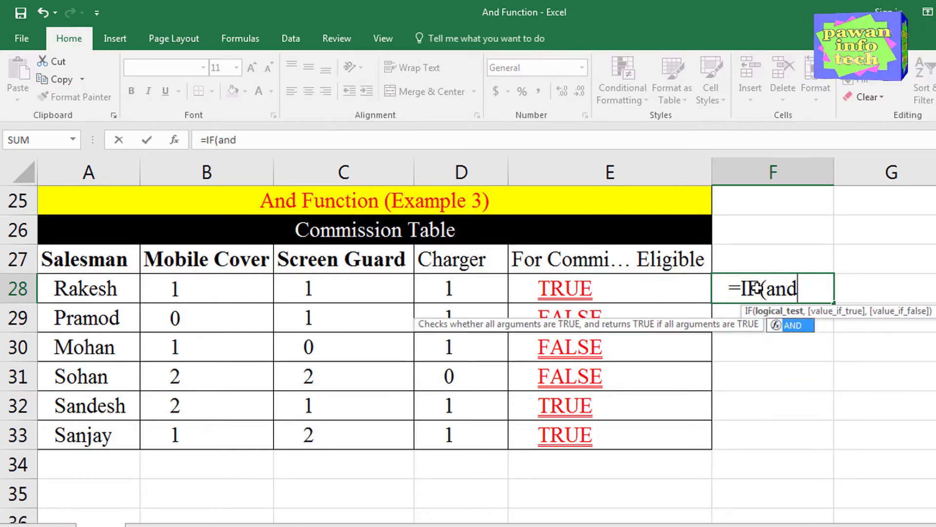
{"action": "key", "text": "Tab"}
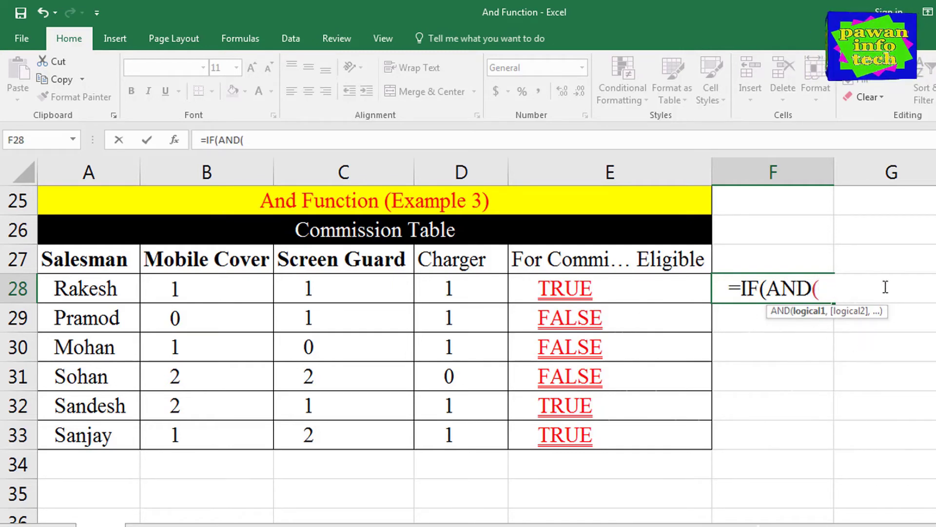
Step: Give the nested AND function the conditions B28>=1, C28>=1 and D28>=1
{"action": "left_click", "coordinate": [206, 287]}
{"action": "type", "text": ">="}
{"action": "type", "text": "1,"}
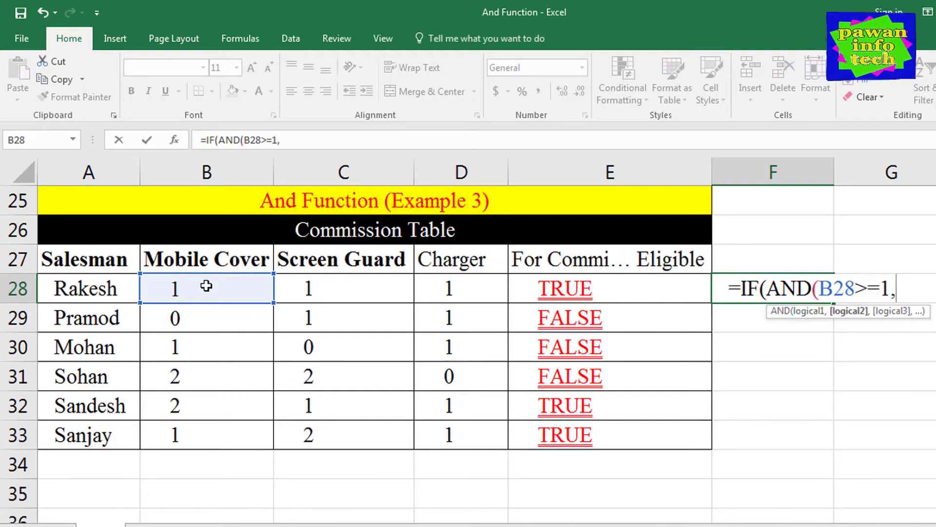
{"action": "left_click", "coordinate": [330, 285]}
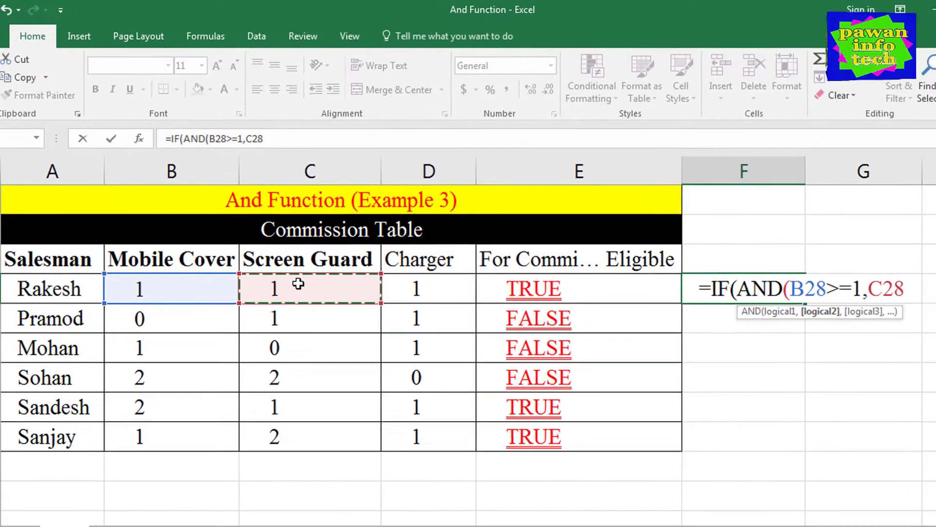
{"action": "type", "text": ">=1"}
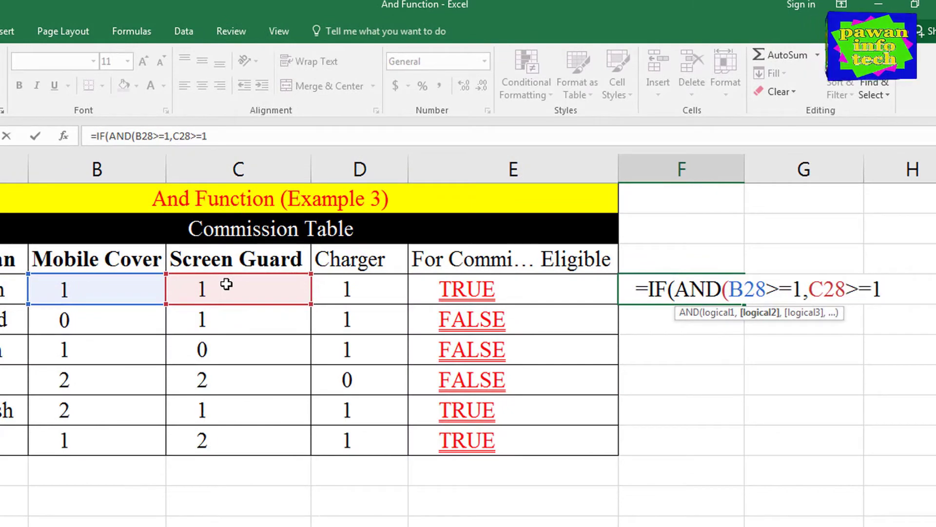
{"action": "type", "text": ","}
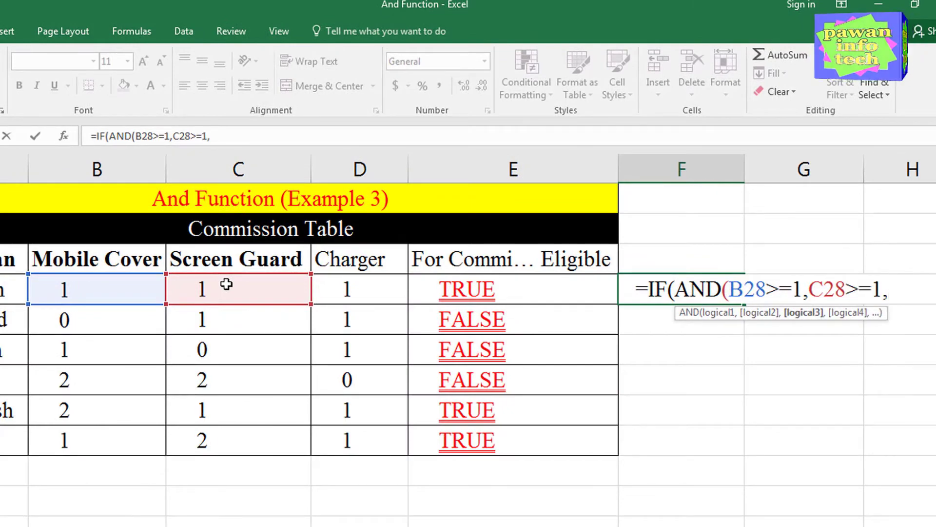
{"action": "left_click", "coordinate": [366, 292]}
{"action": "type", "text": ">=1)"}
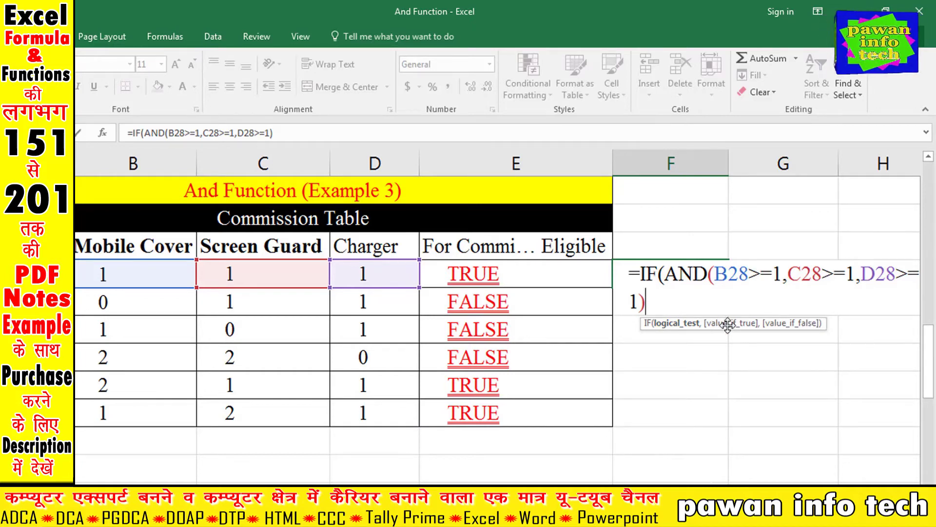
Step: Complete F28's IF formula with 1000 if true and "Work Hard" if false, and fill it down to F33
{"action": "type", "text": ","}
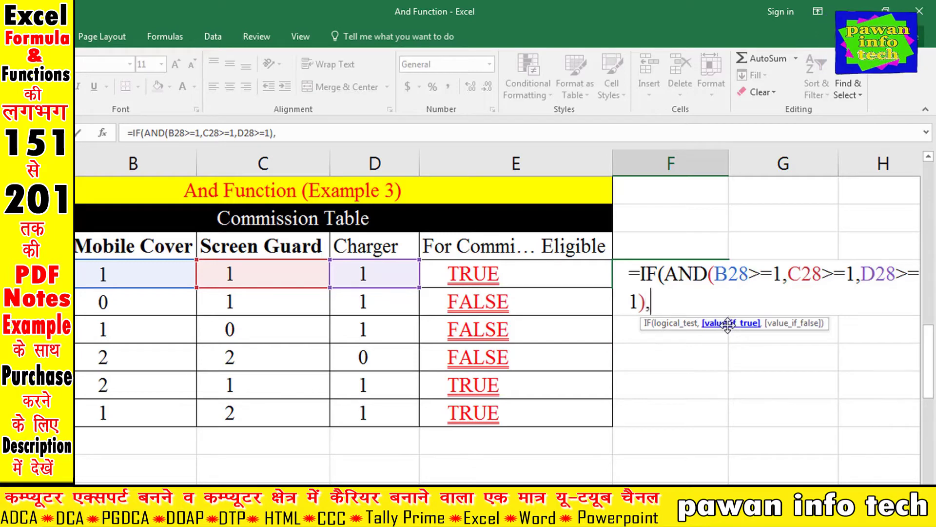
{"action": "type", "text": "1000"}
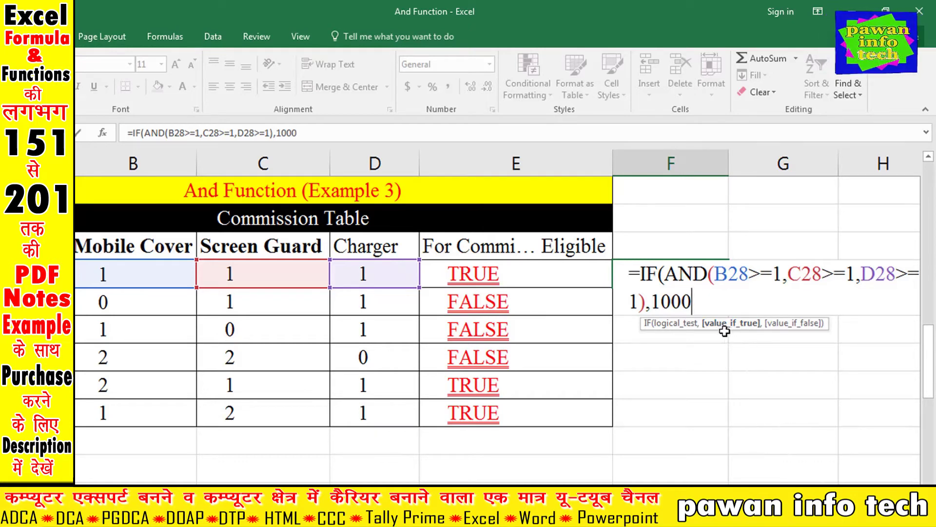
{"action": "type", "text": ","}
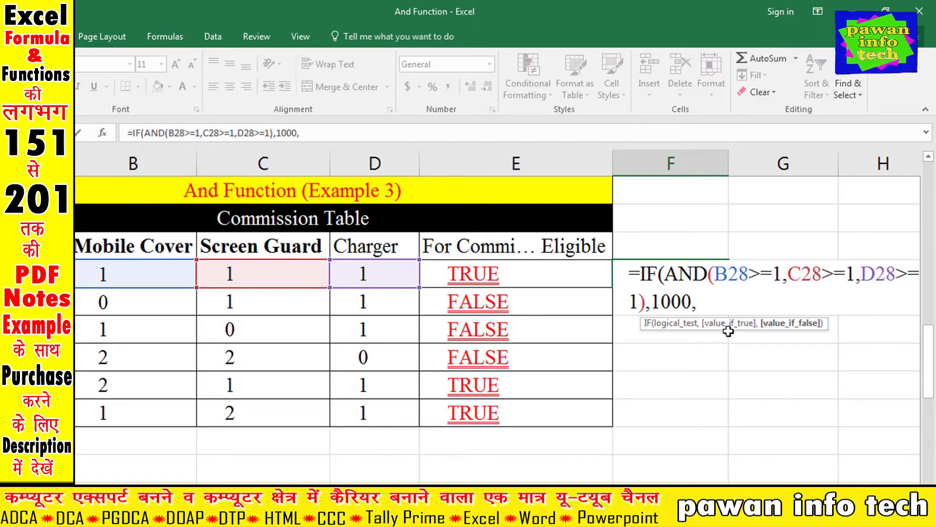
{"action": "type", "text": "\""}
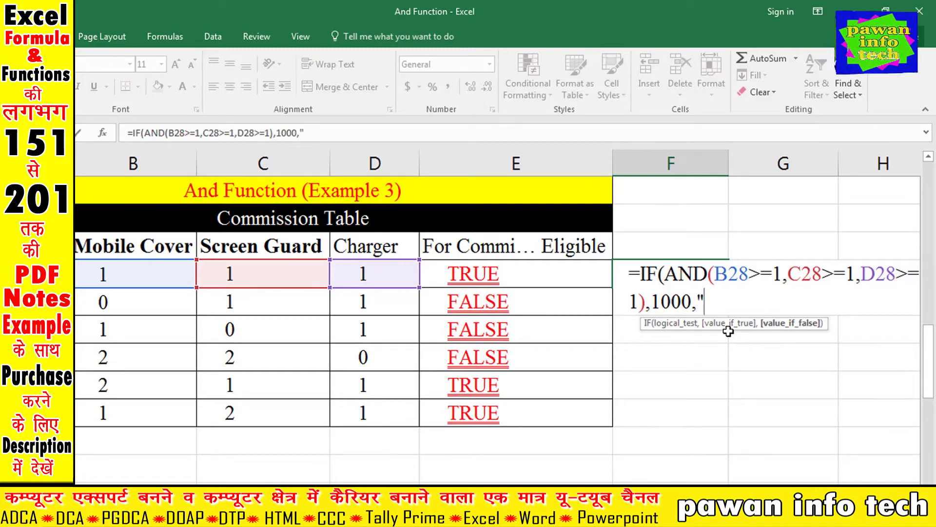
{"action": "type", "text": "W"}
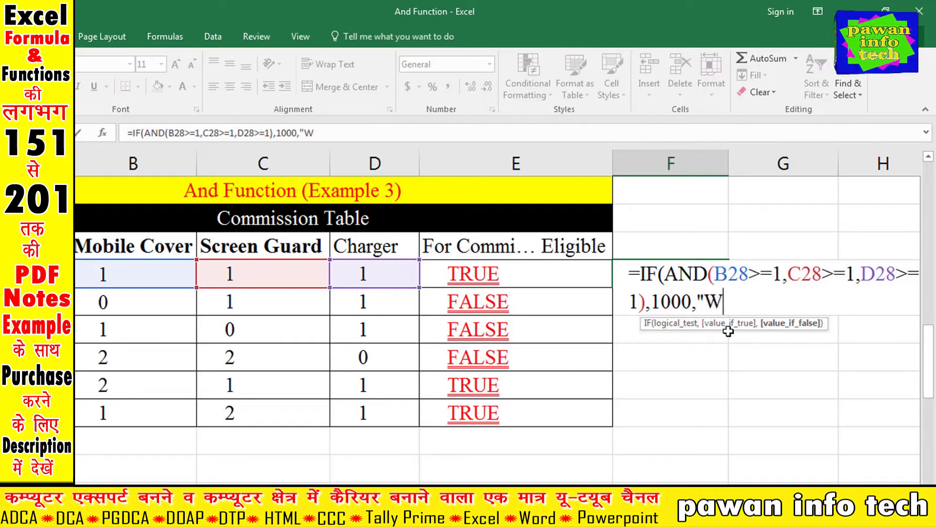
{"action": "type", "text": "ork Hard"}
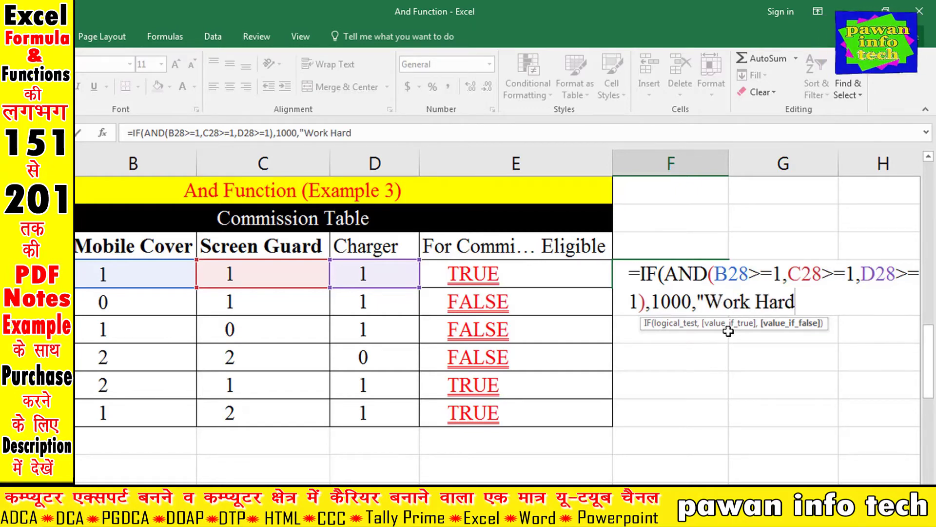
{"action": "type", "text": "\""}
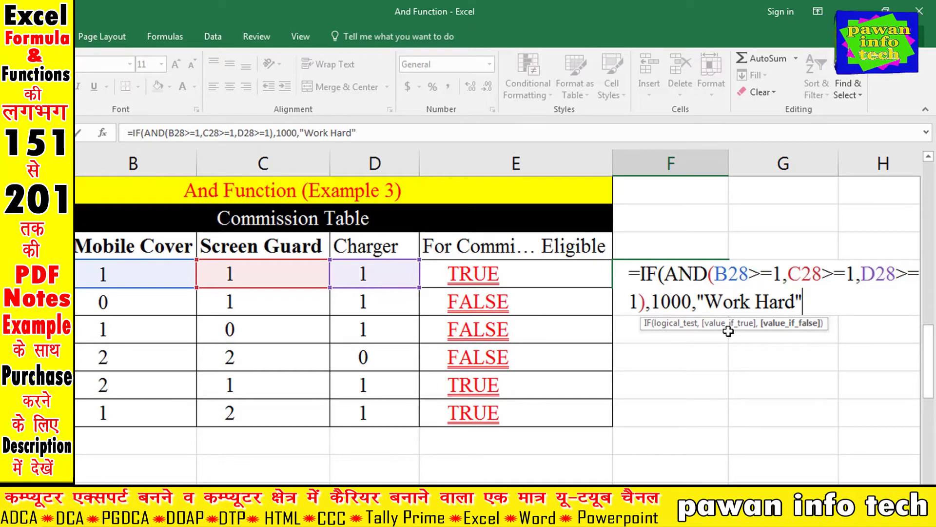
{"action": "type", "text": ")"}
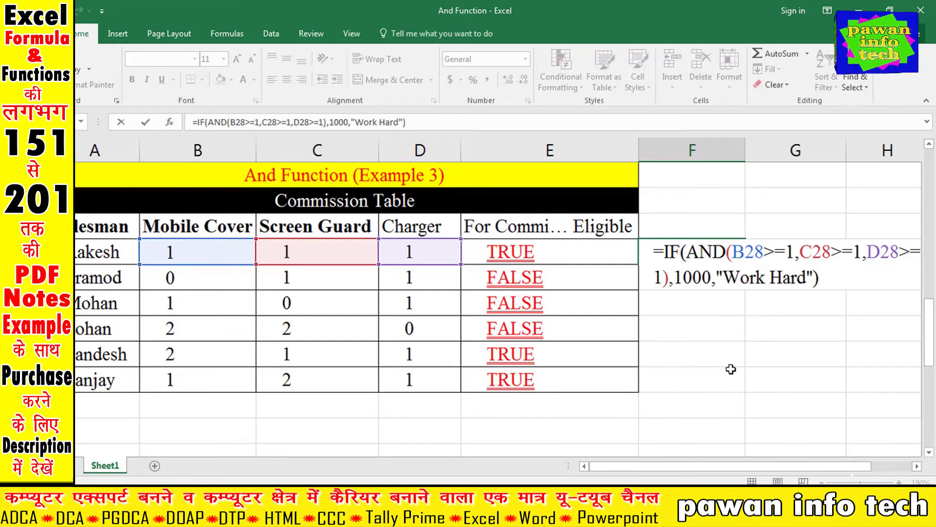
{"action": "key", "text": "Return"}
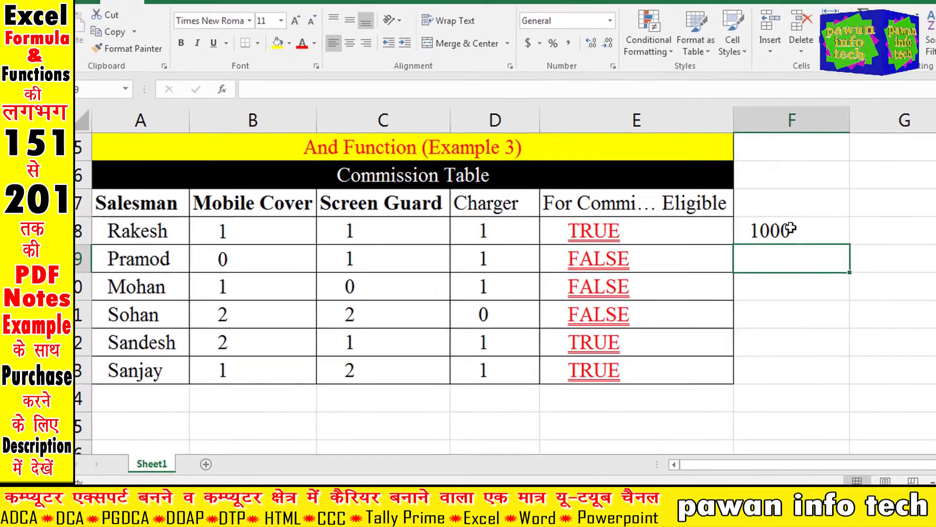
{"action": "left_click", "coordinate": [702, 256]}
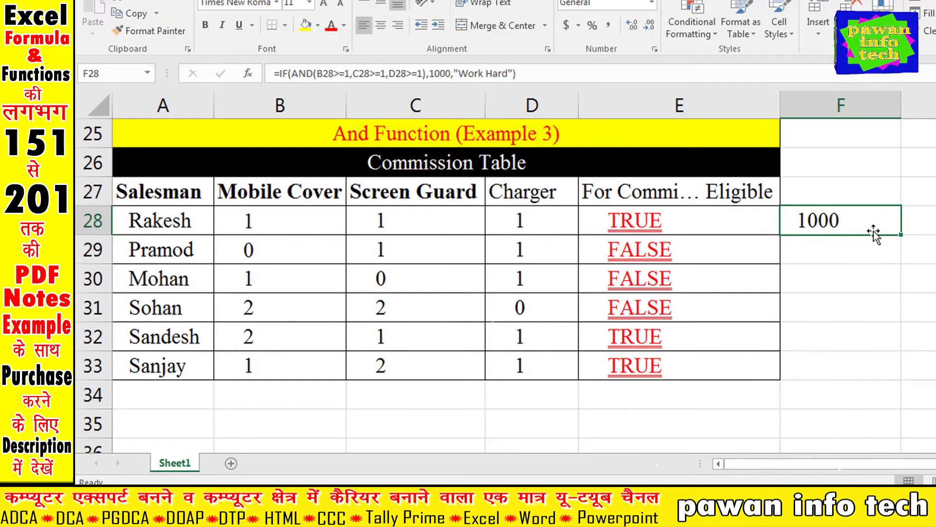
{"action": "double_click", "coordinate": [901, 234]}
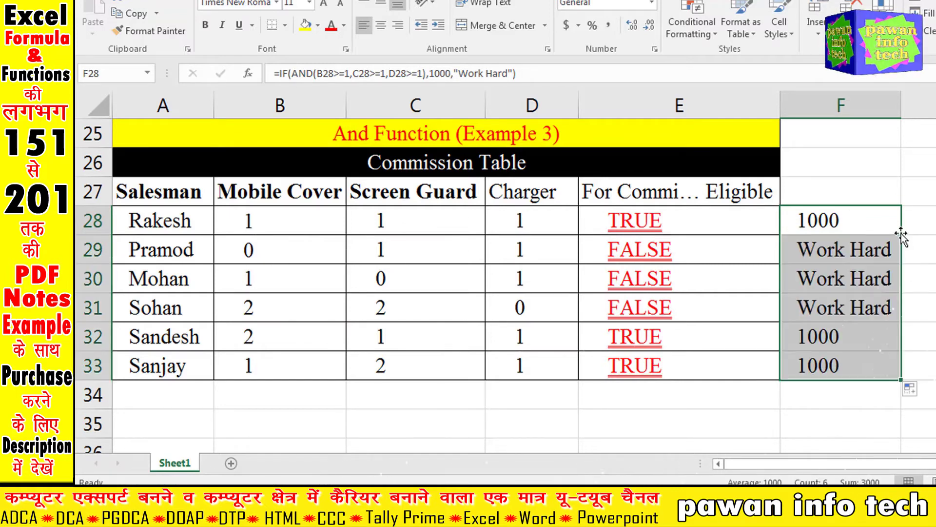
Step: Examine each salesman's IF result in F29 to F33 against the matching eligibility result in column E
{"action": "left_click", "coordinate": [849, 249]}
{"action": "left_click", "coordinate": [656, 249]}
{"action": "left_click", "coordinate": [832, 277]}
{"action": "left_click", "coordinate": [673, 278]}
{"action": "left_click", "coordinate": [662, 306]}
{"action": "left_click", "coordinate": [853, 311]}
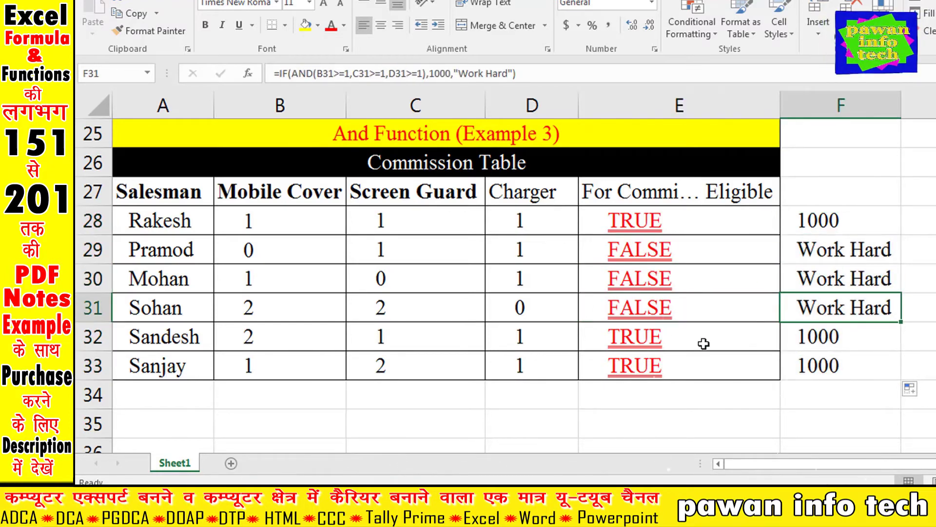
{"action": "left_click", "coordinate": [705, 344]}
{"action": "left_click", "coordinate": [835, 336]}
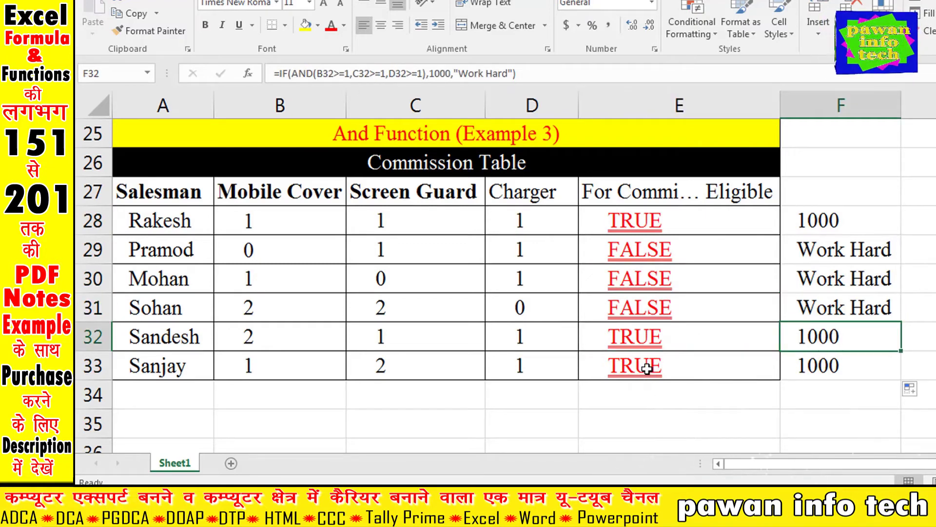
{"action": "left_click", "coordinate": [647, 369]}
{"action": "left_click", "coordinate": [824, 367]}
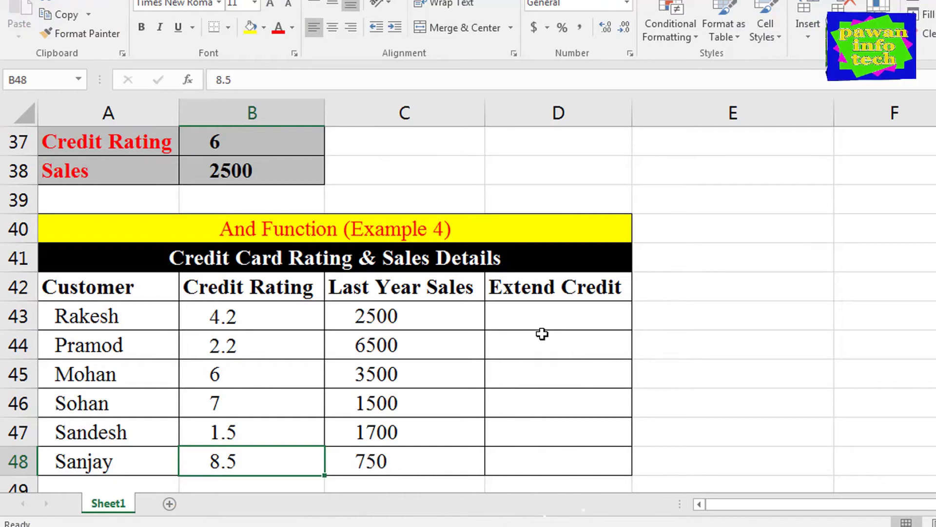
Step: Enter =AND(B43>=B37,C43>=B38) in D43 to test whether the first customer's credit can be extended
{"action": "left_click", "coordinate": [259, 147]}
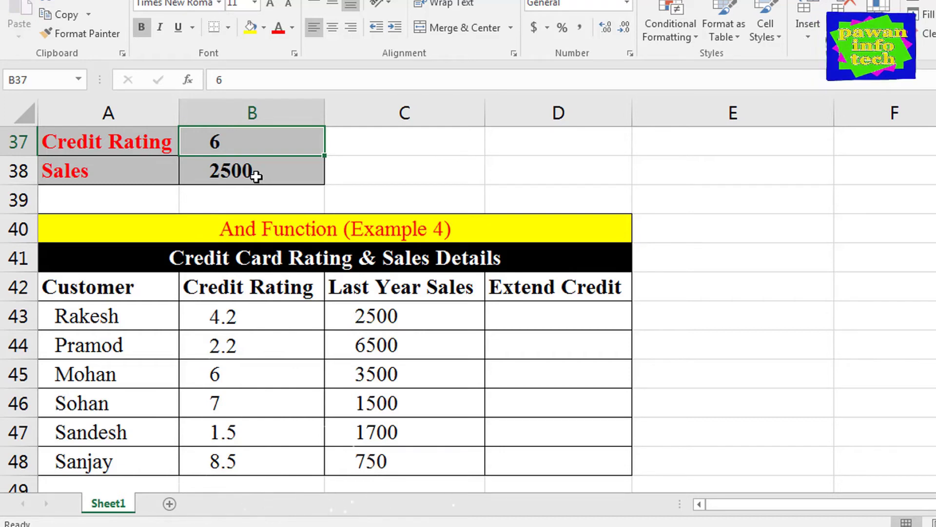
{"action": "left_click", "coordinate": [557, 316]}
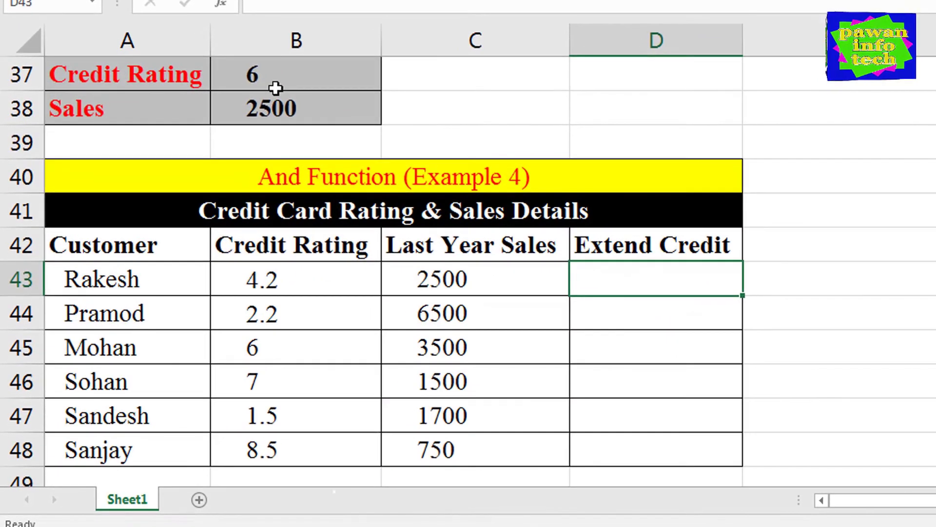
{"action": "type", "text": "=and"}
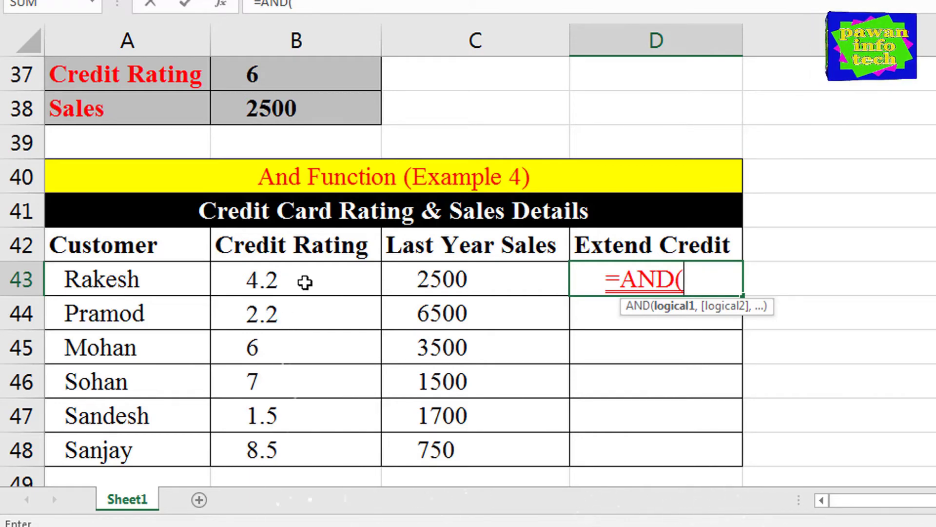
{"action": "left_click", "coordinate": [295, 279]}
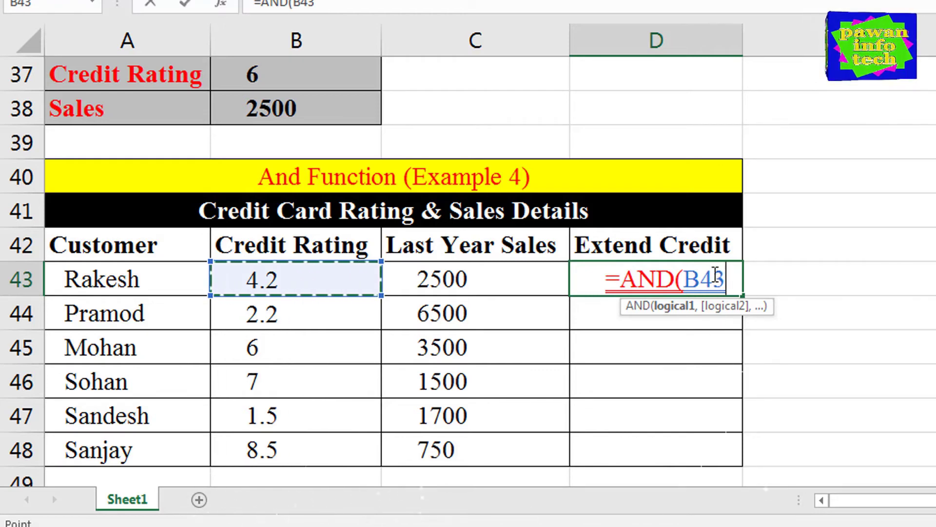
{"action": "type", "text": ">="}
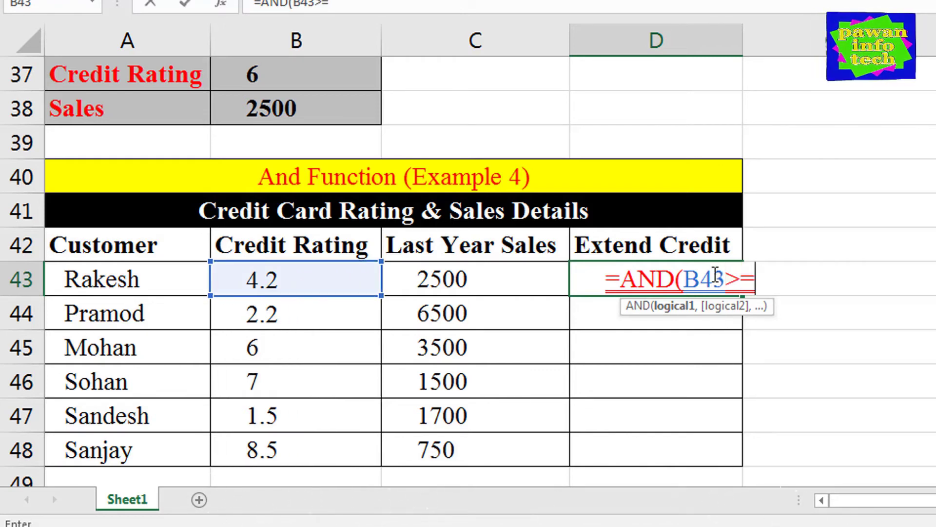
{"action": "left_click", "coordinate": [269, 72]}
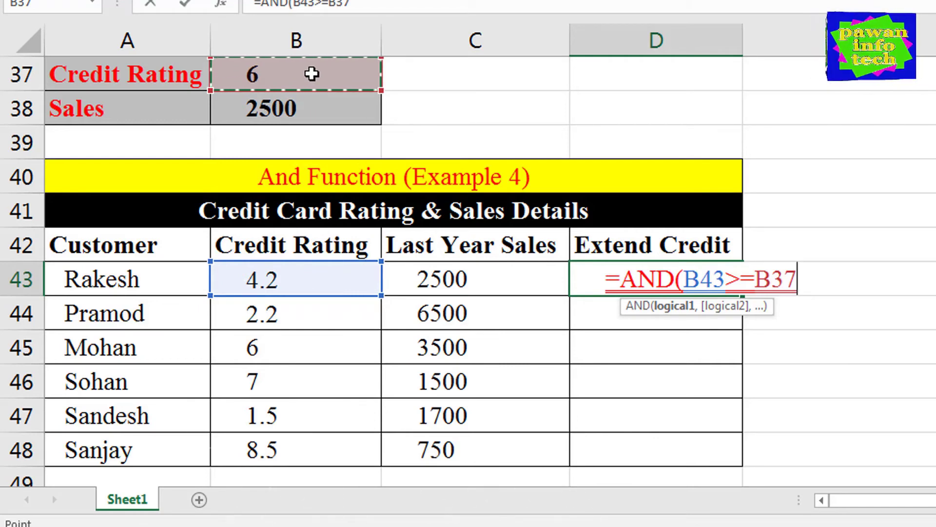
{"action": "type", "text": ","}
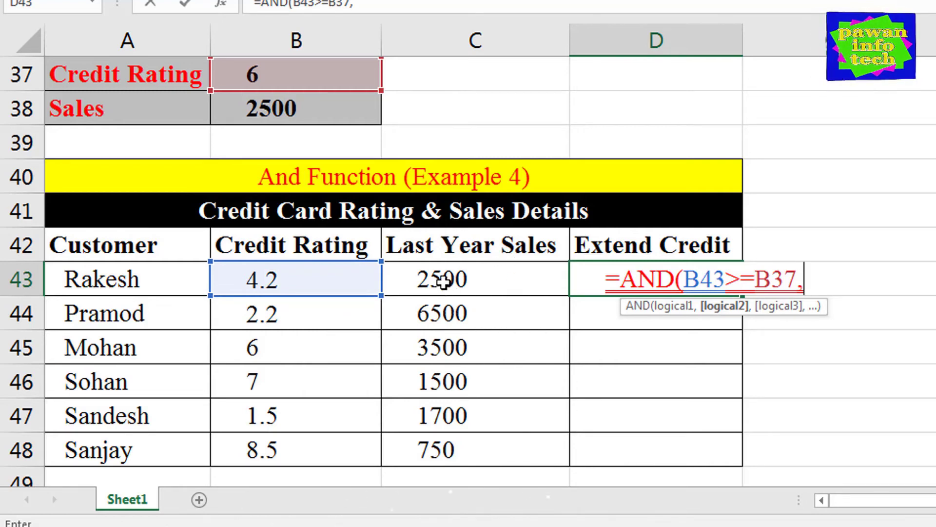
{"action": "left_click", "coordinate": [442, 280]}
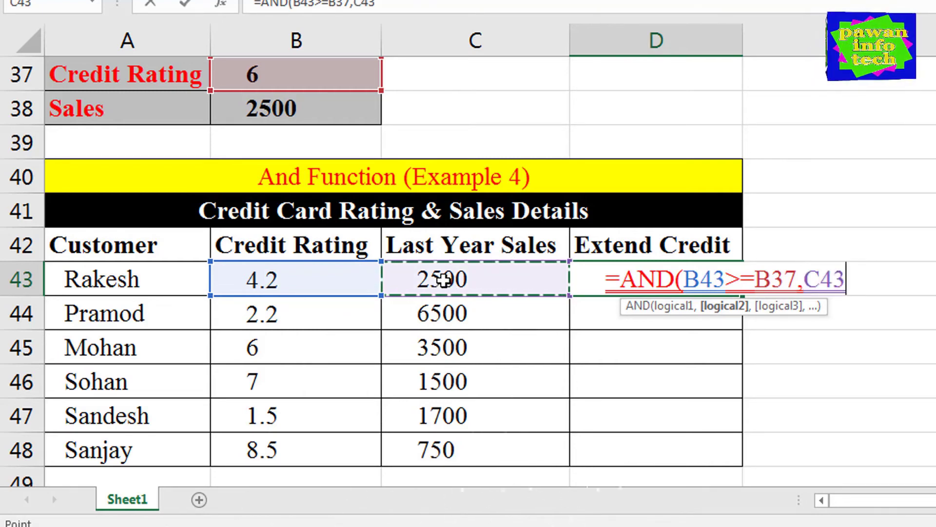
{"action": "type", "text": ">="}
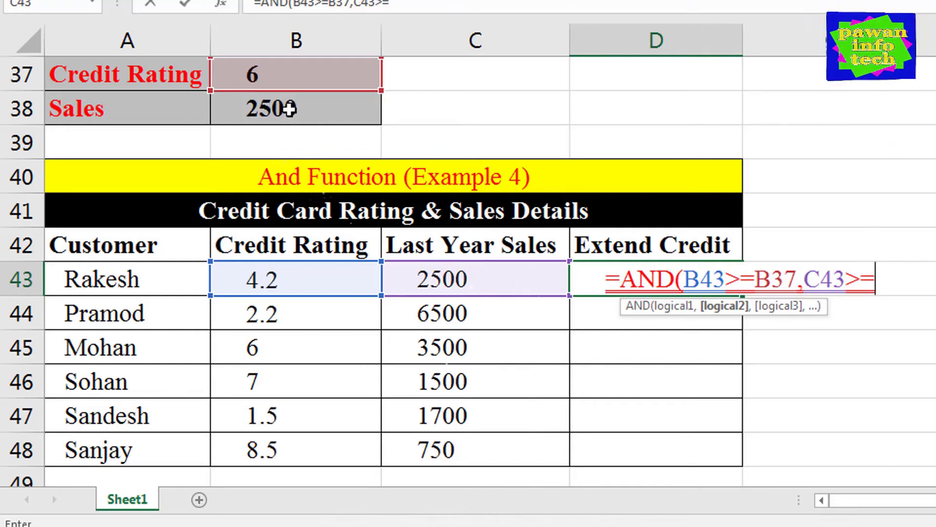
{"action": "left_click", "coordinate": [290, 109]}
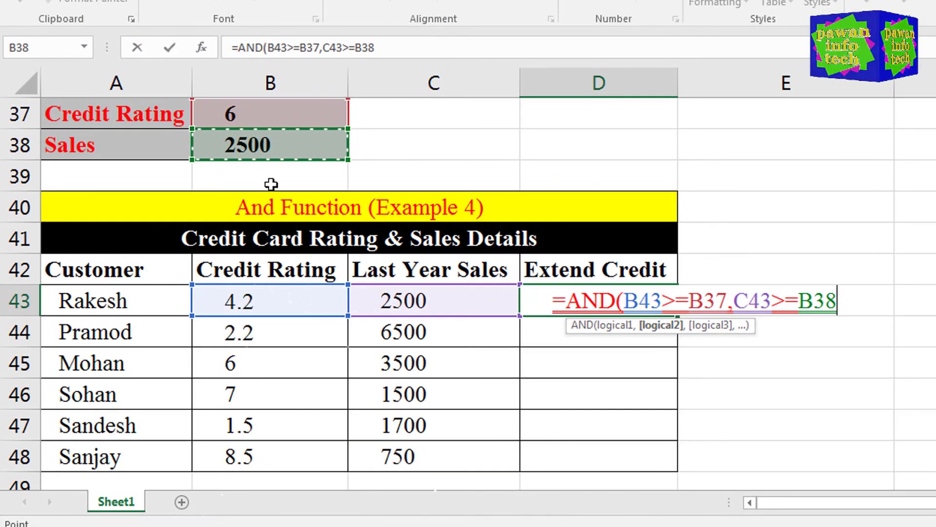
{"action": "type", "text": ")"}
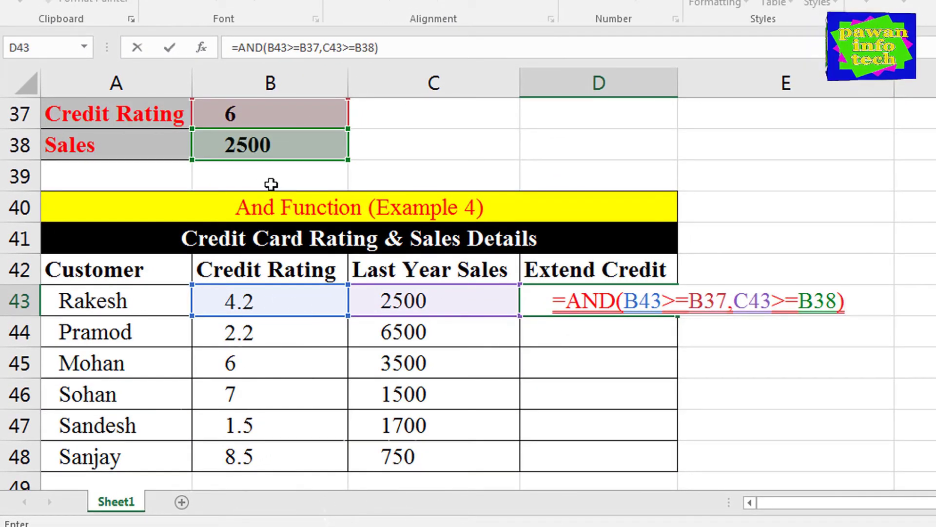
{"action": "key", "text": "F2"}
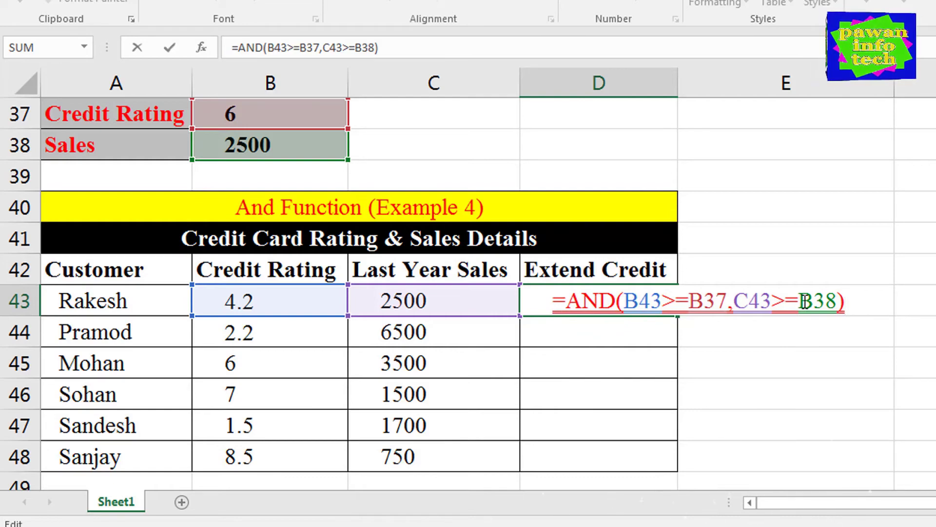
{"action": "key", "text": "Return"}
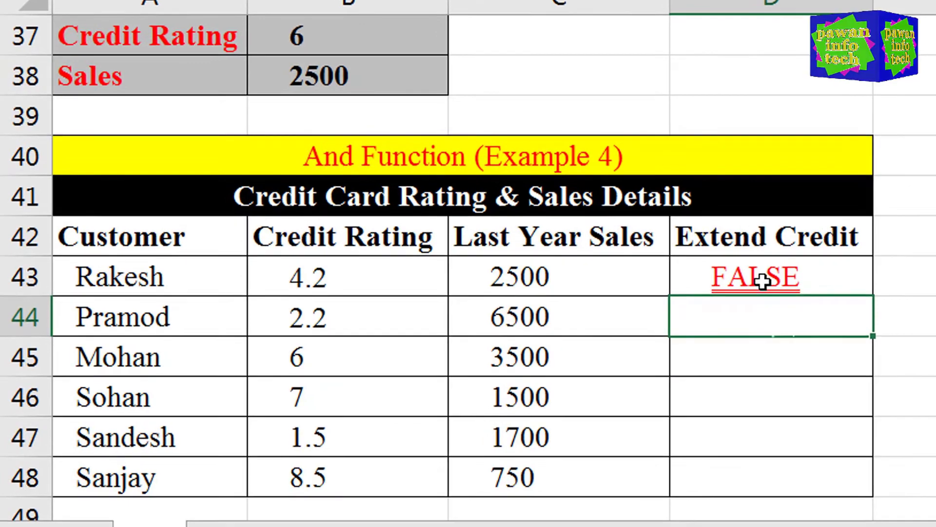
Step: Examine the first customer's Extend Credit result in D43 against the credit rating in B43
{"action": "left_click", "coordinate": [679, 289]}
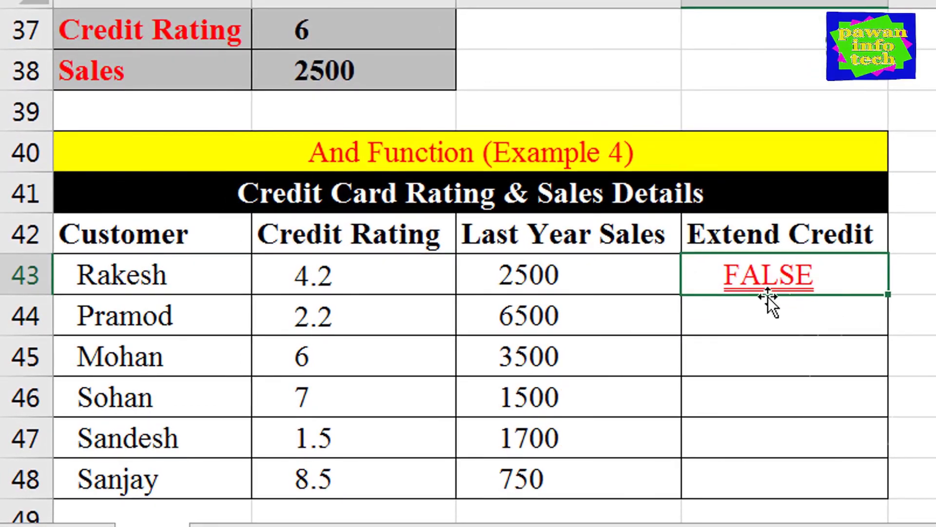
{"action": "left_click", "coordinate": [333, 278]}
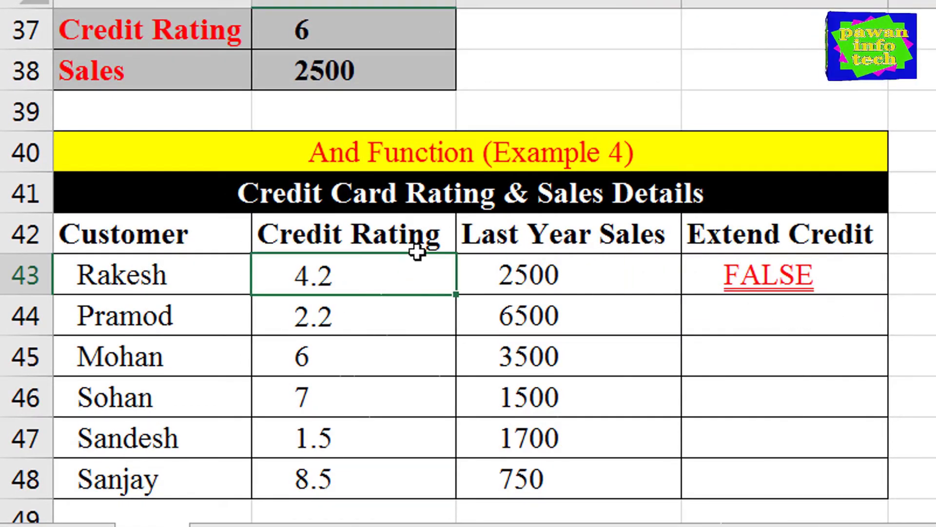